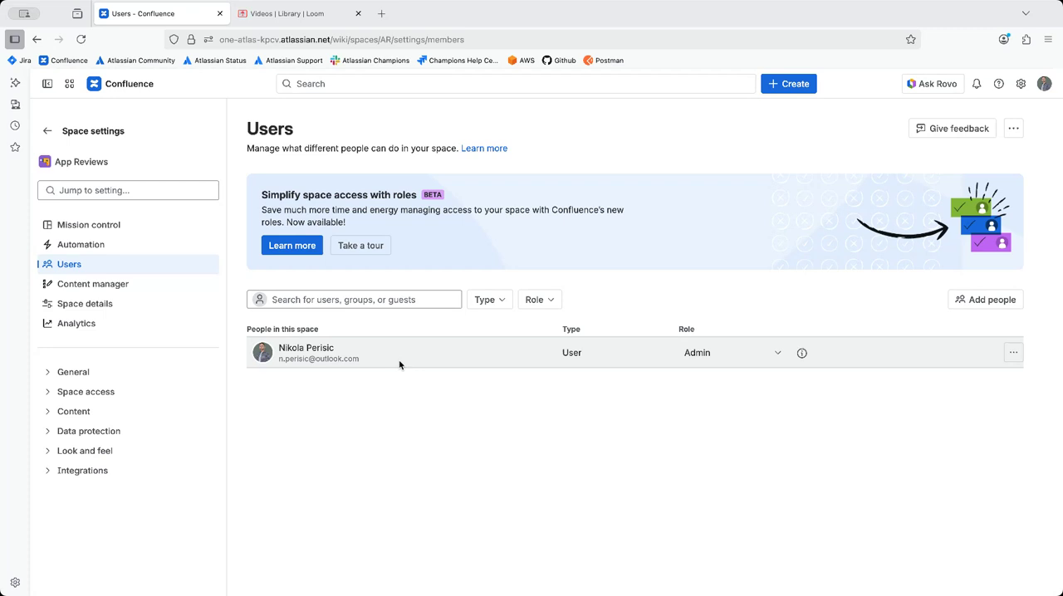
Step: Check the role description and the selectable roles for the existing admin in the space's user list
click(806, 359)
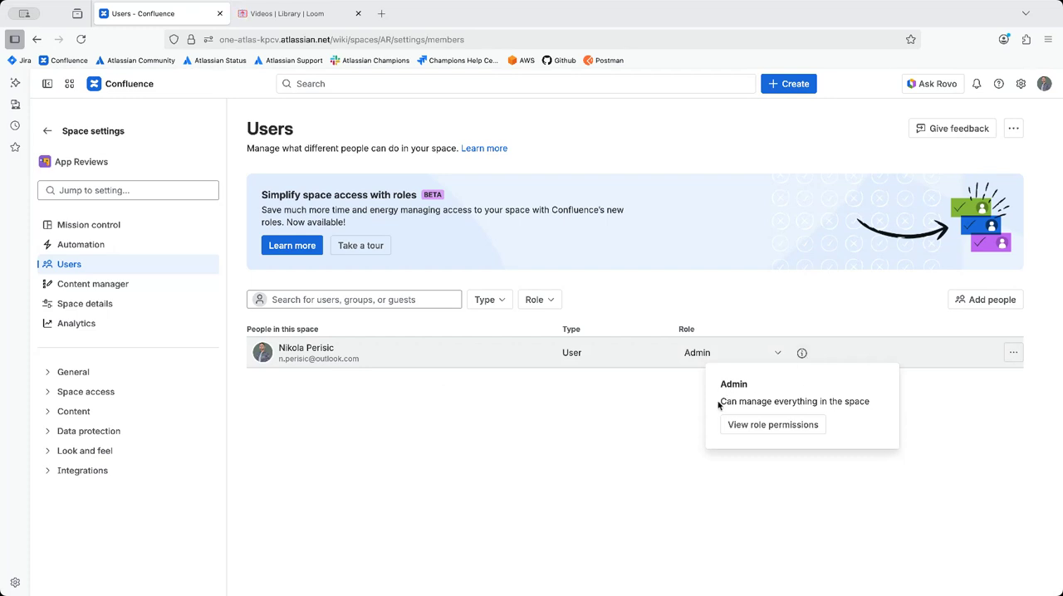
drag(719, 402, 828, 411)
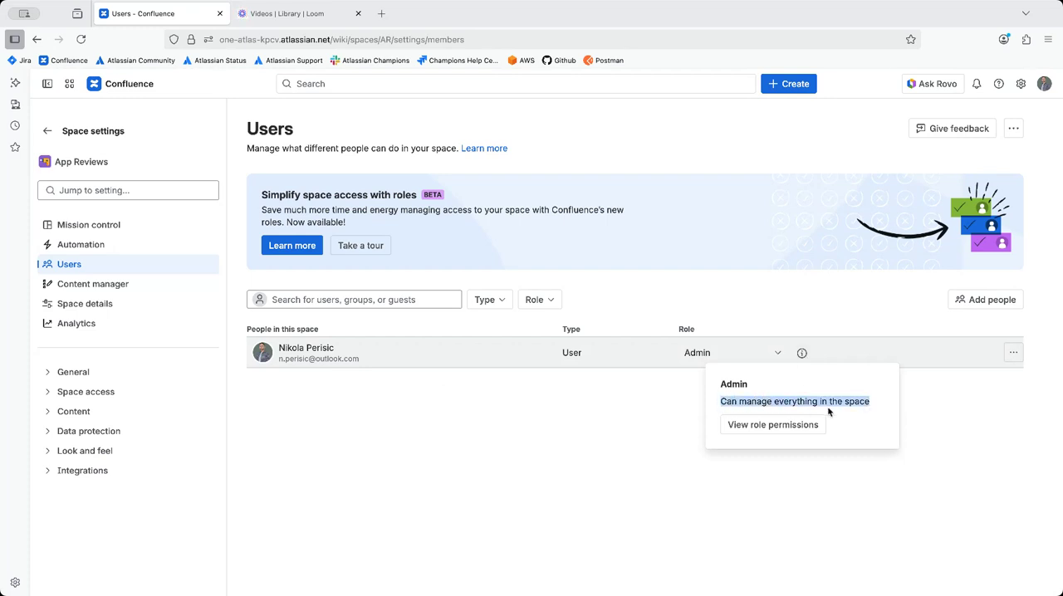
click(885, 414)
click(783, 349)
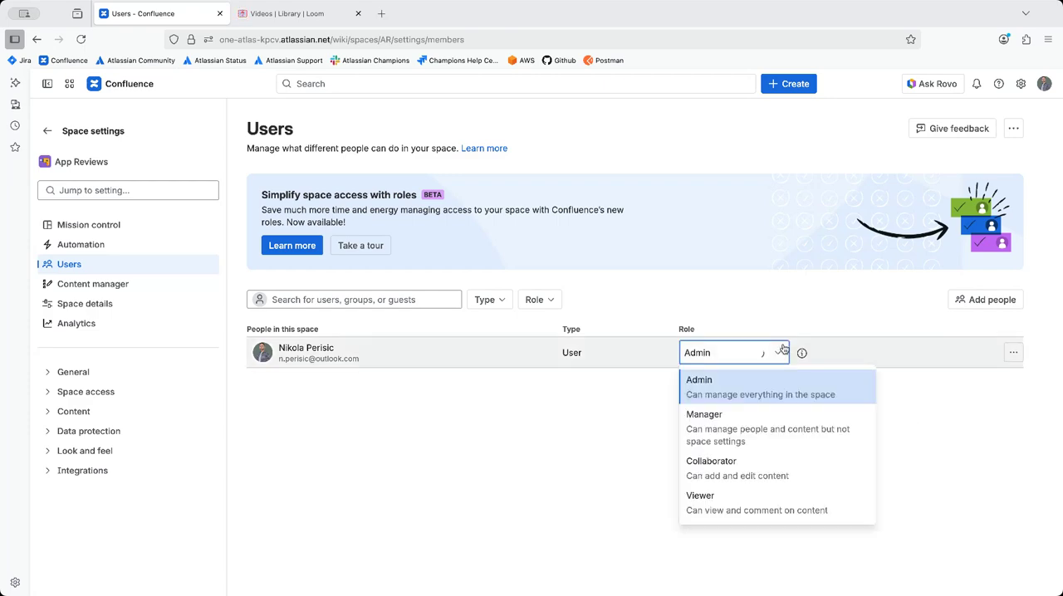
click(783, 350)
Step: Review the Admin role's detailed permissions and leave the member's access as it is
click(802, 353)
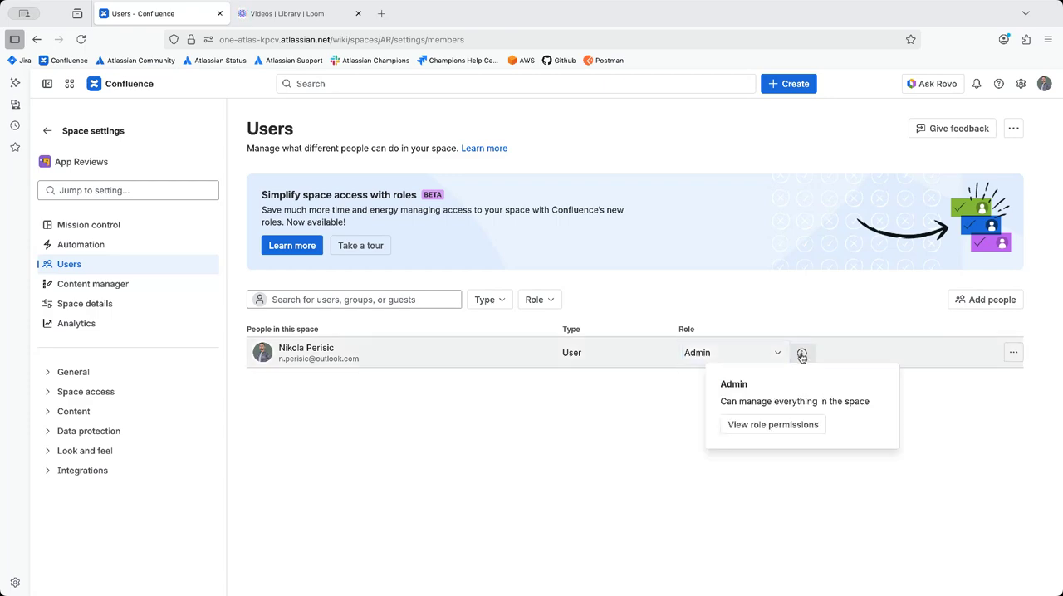
click(807, 424)
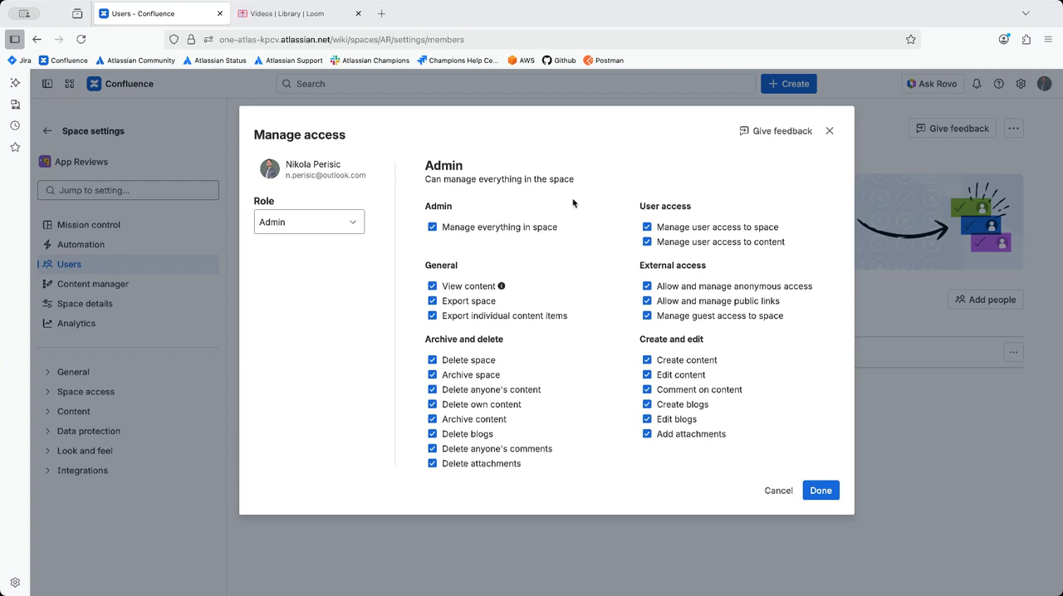
click(346, 223)
click(347, 222)
click(790, 490)
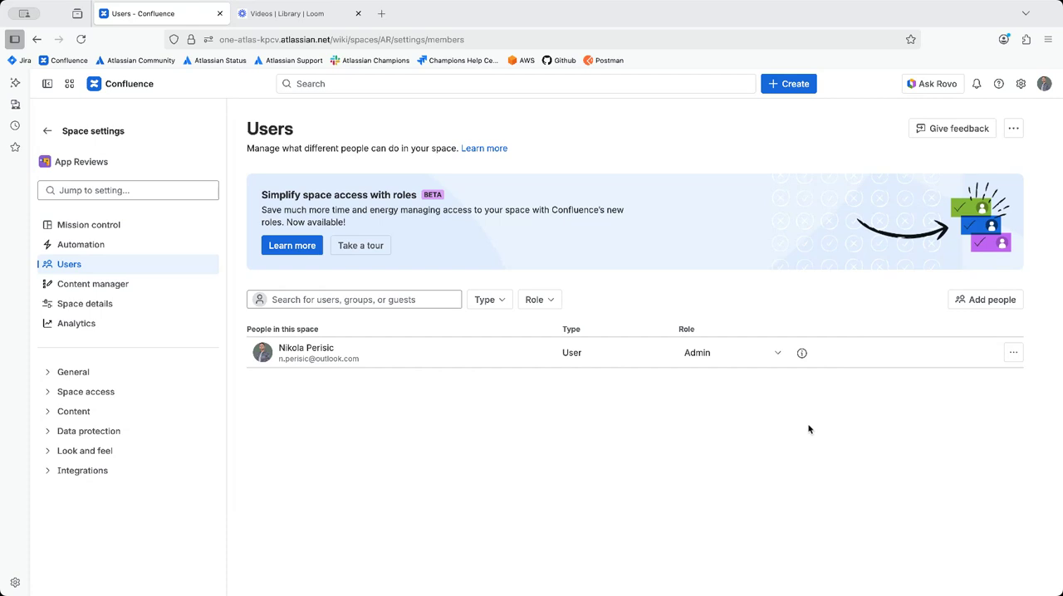
Step: Start adding people to the App Reviews space
click(963, 300)
click(484, 155)
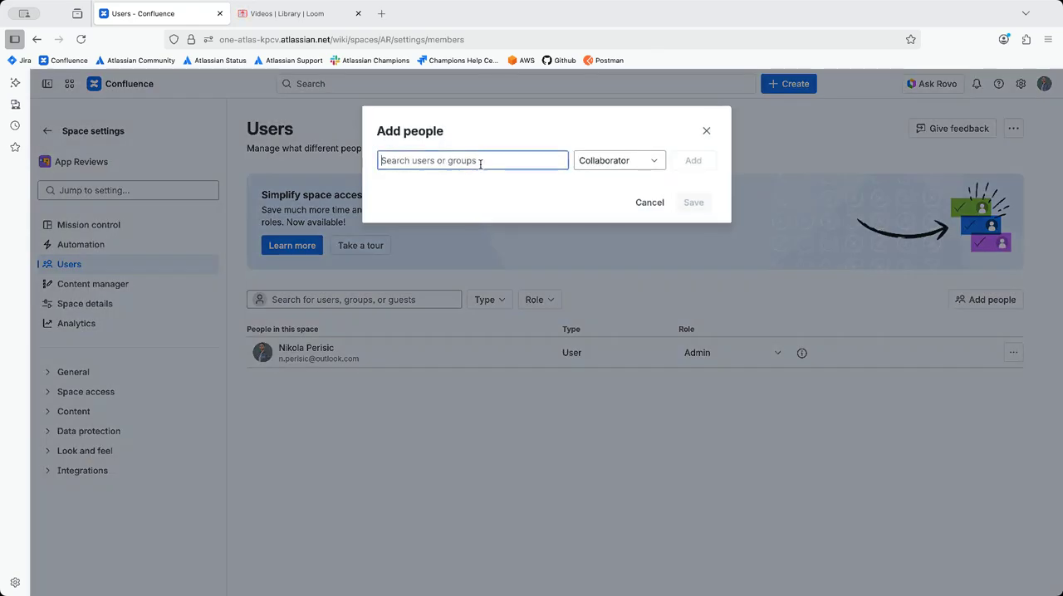
text(tya)
key(BackSpace)
key(BackSpace)
key(BackSpace)
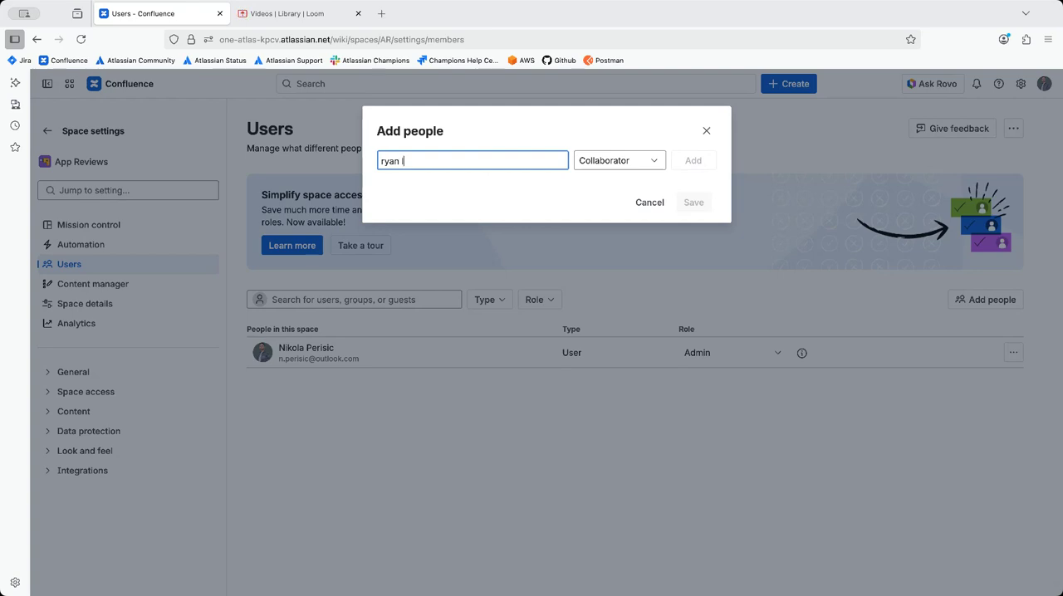
Step: Find the user by first name and put them on the list of people to add as Collaborator
text(max)
click(462, 199)
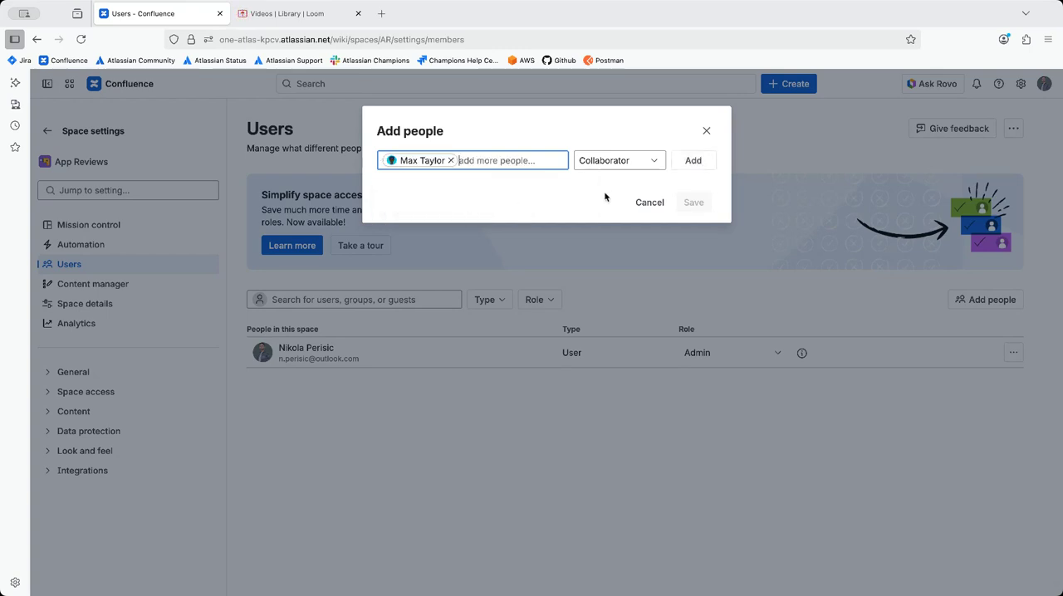
click(681, 162)
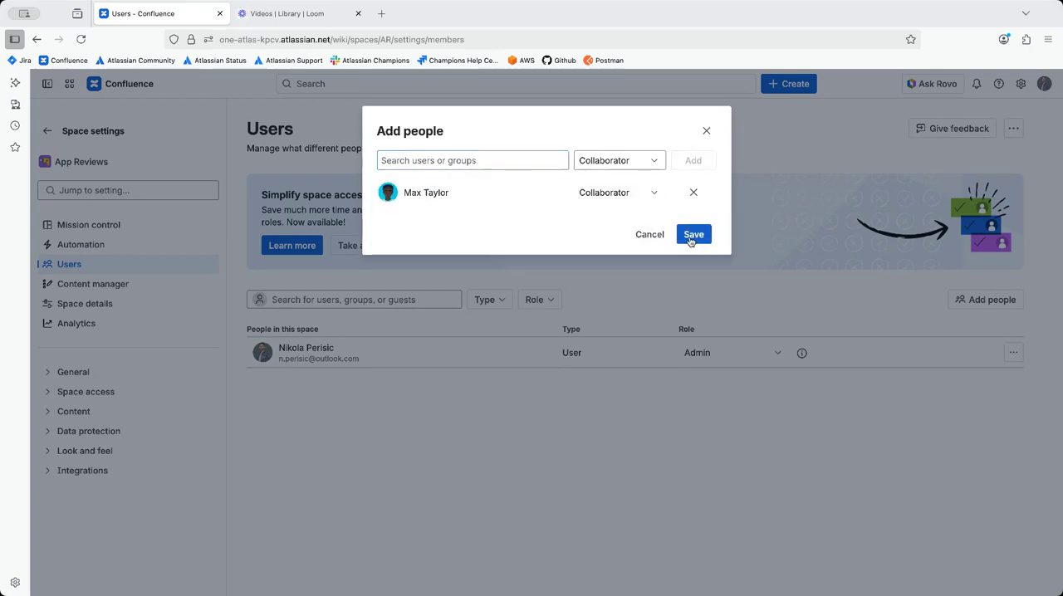
Step: Browse the available users, apps and groups and pick the Root Cause Analyzer app to add as well
click(495, 157)
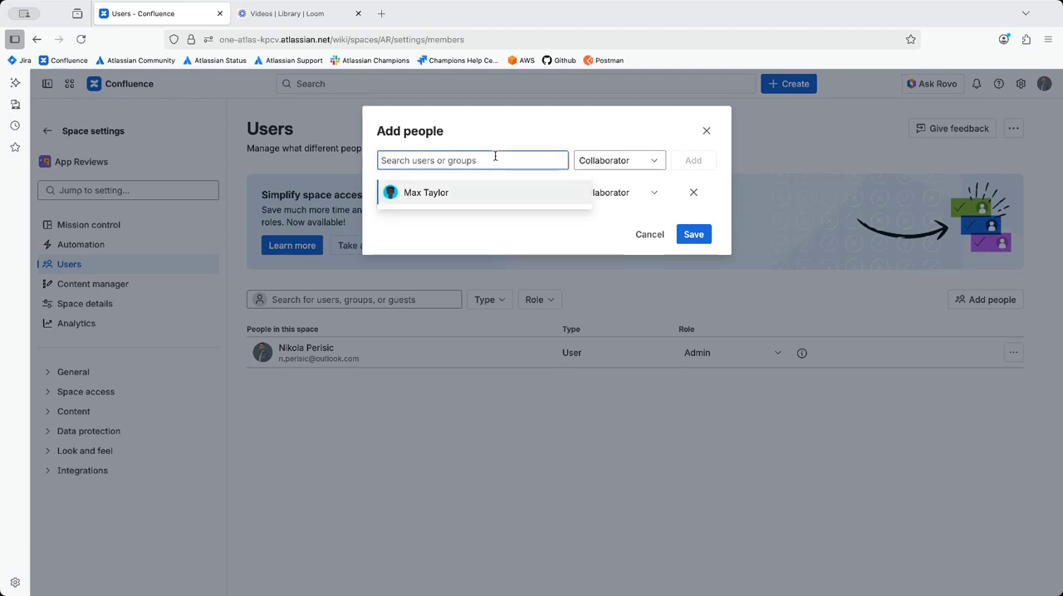
text(ai)
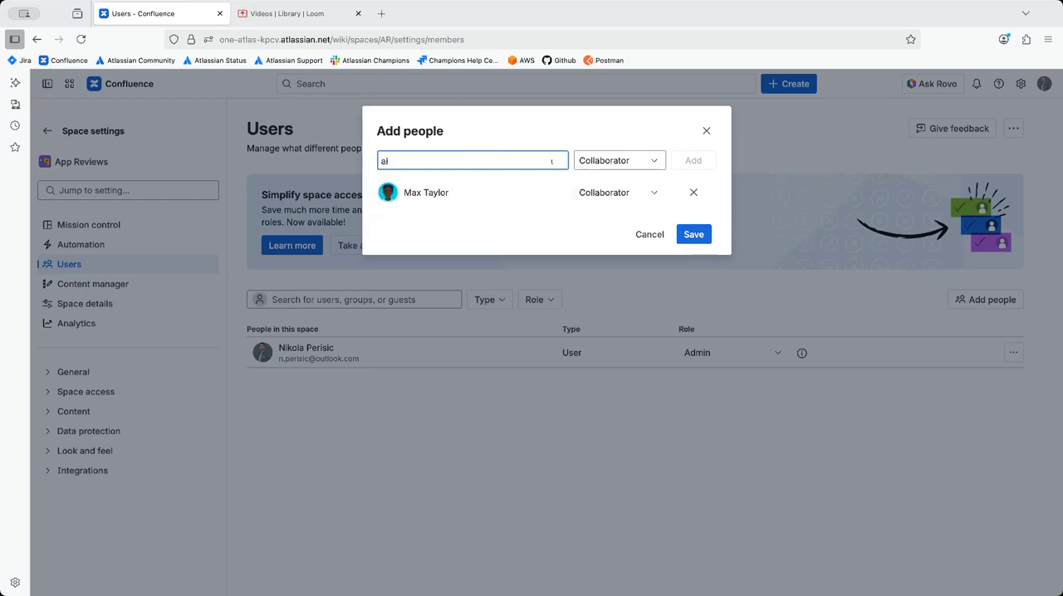
key(BackSpace)
key(BackSpace)
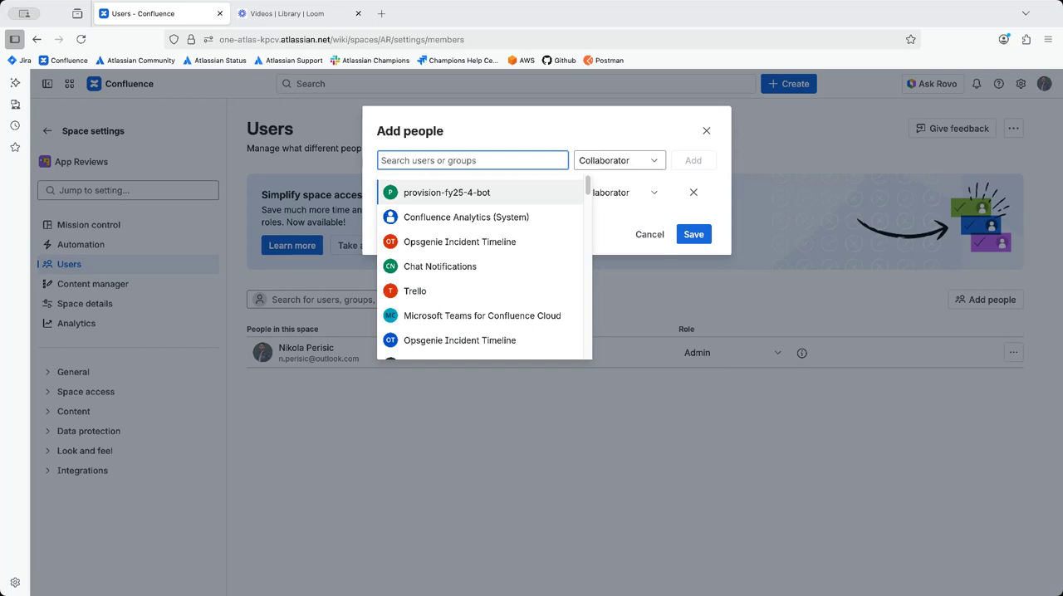
scroll(504, 231, down, 8)
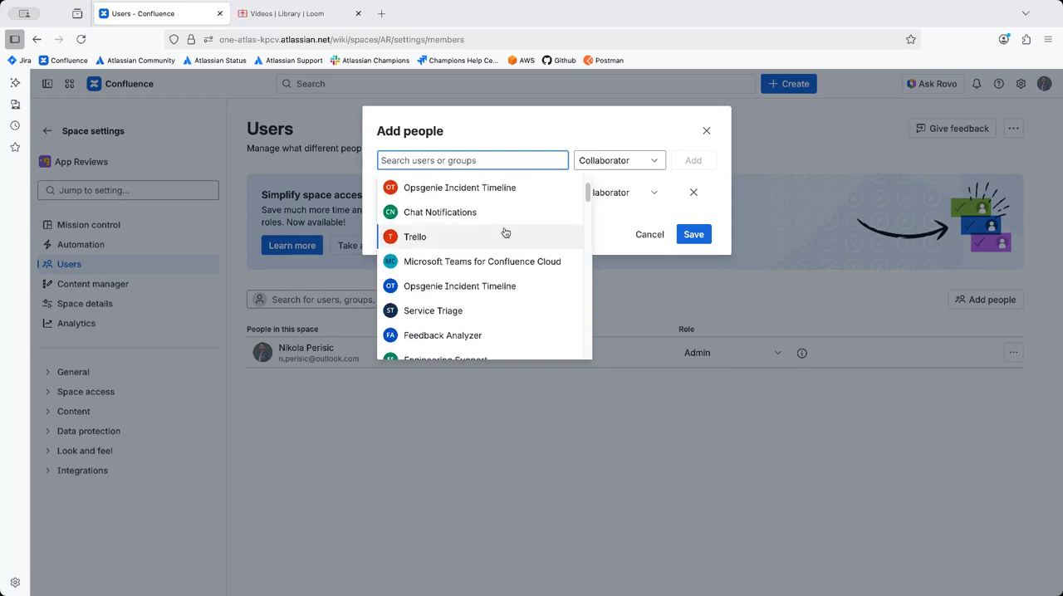
scroll(504, 231, down, 10)
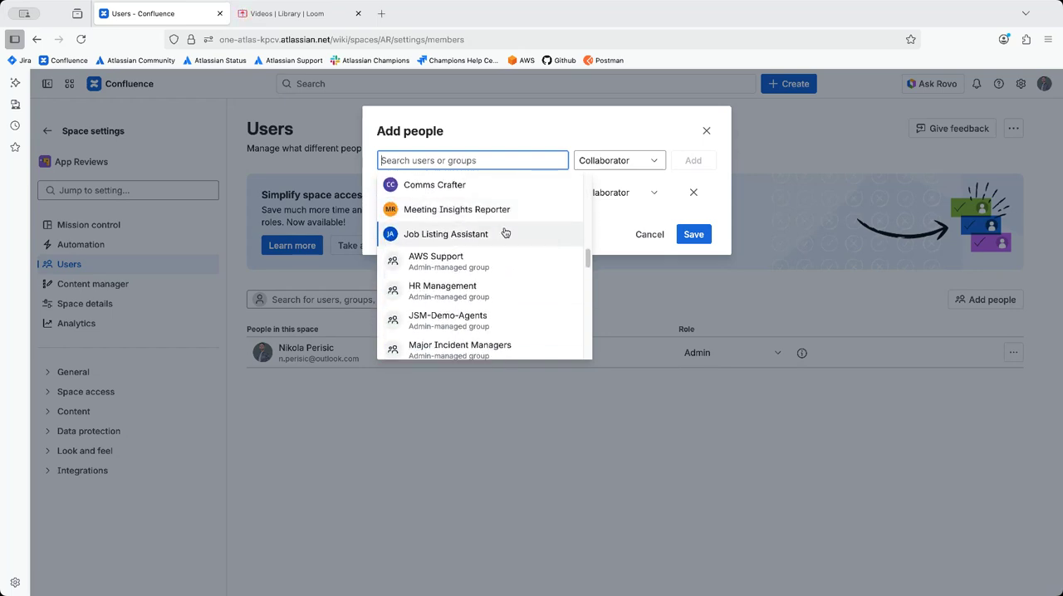
scroll(504, 232, down, 10)
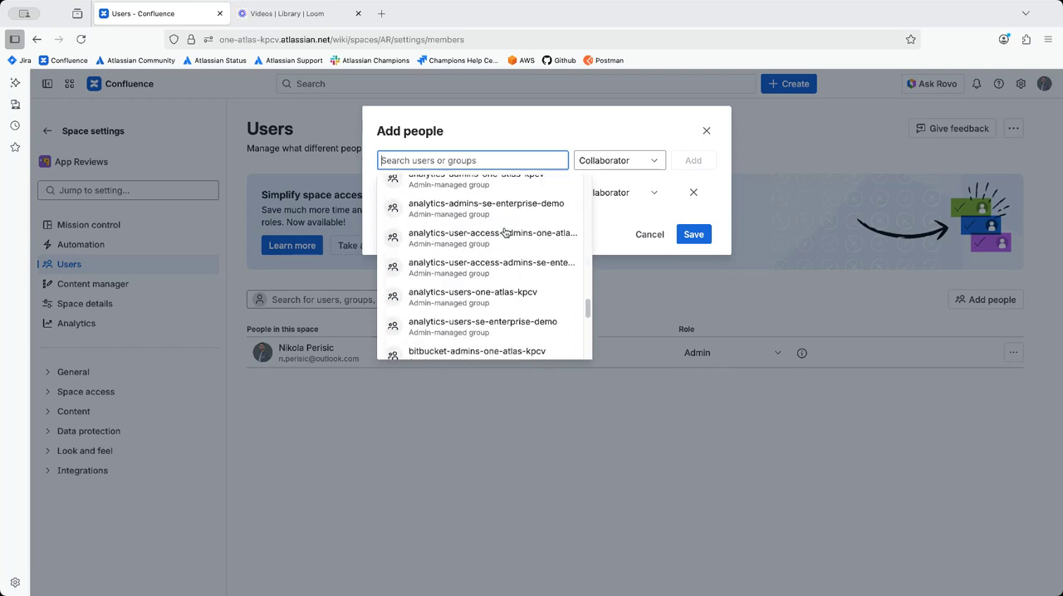
scroll(504, 232, up, 10)
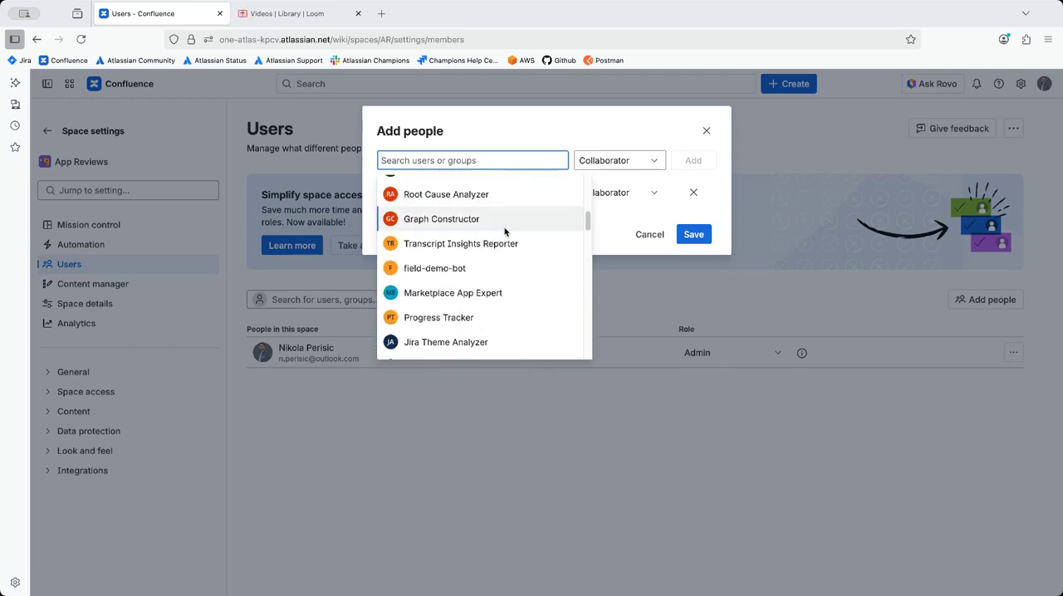
scroll(504, 231, up, 3)
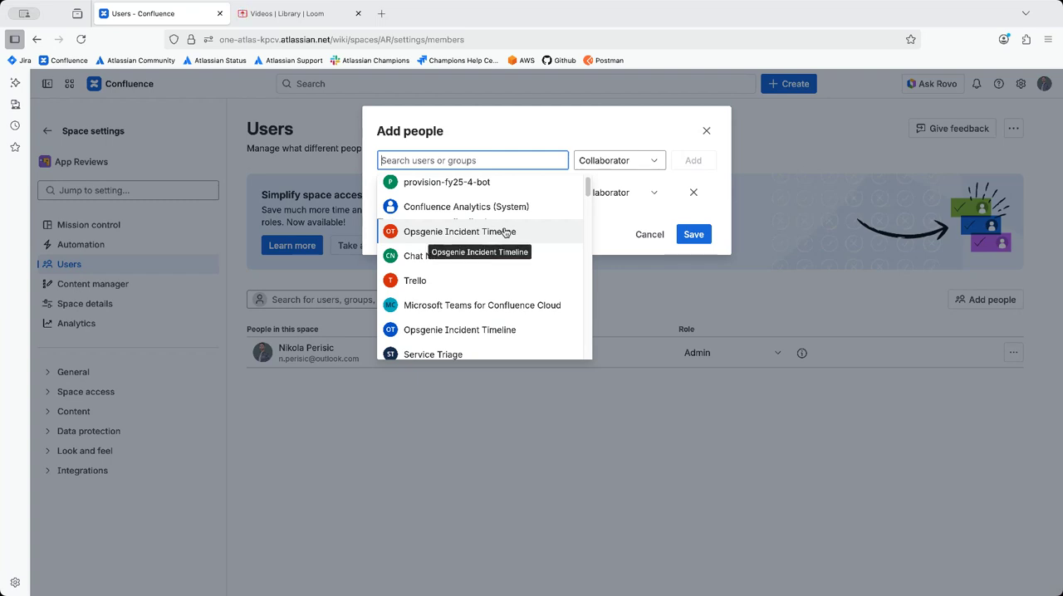
scroll(492, 233, down, 5)
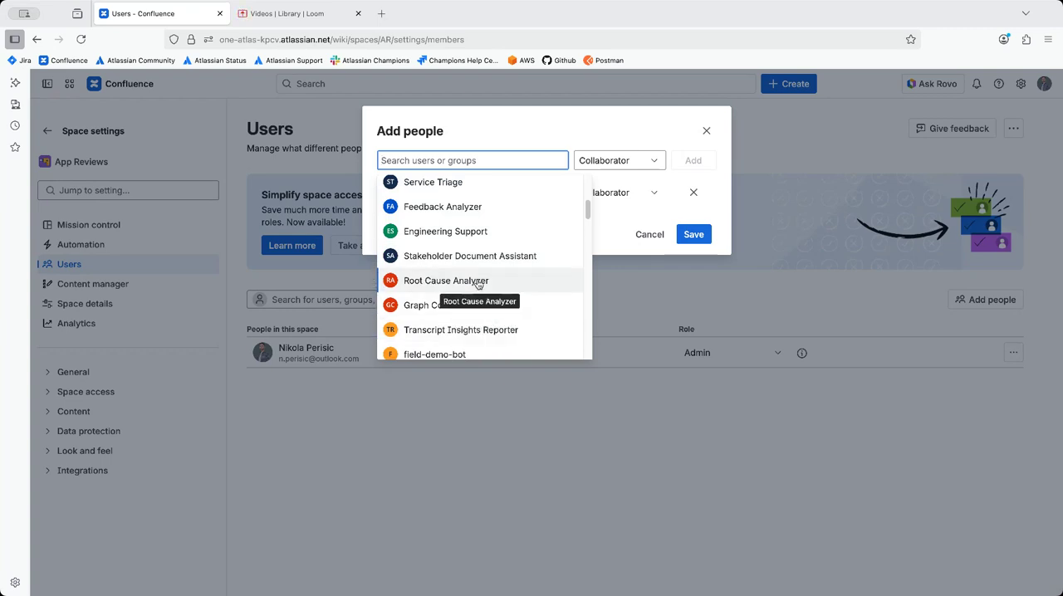
click(473, 280)
click(540, 146)
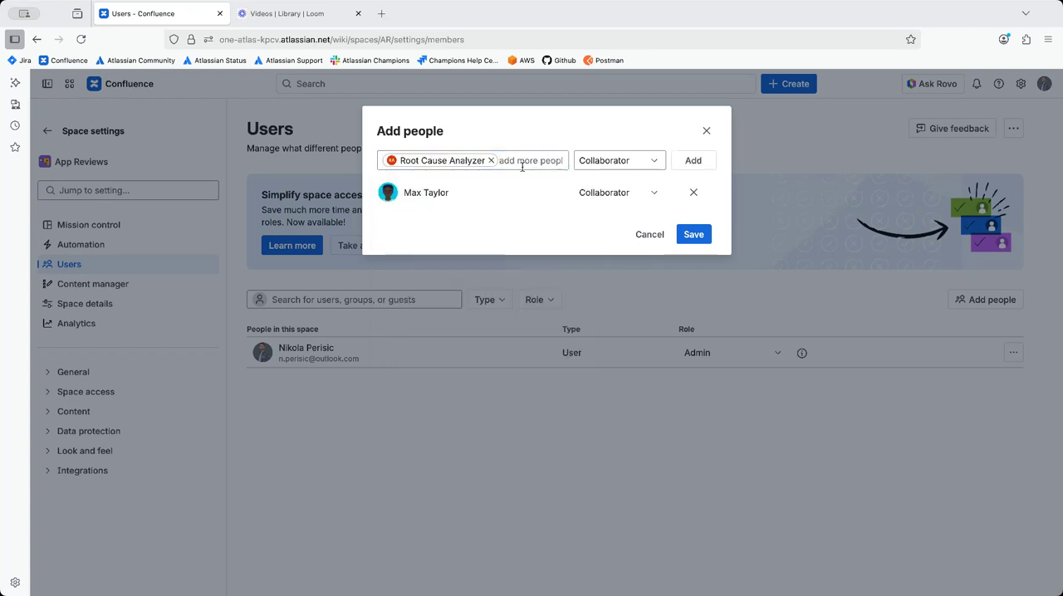
Step: Give Root Cause Analyzer the Viewer role, put it on the list and save both additions to the space
click(598, 163)
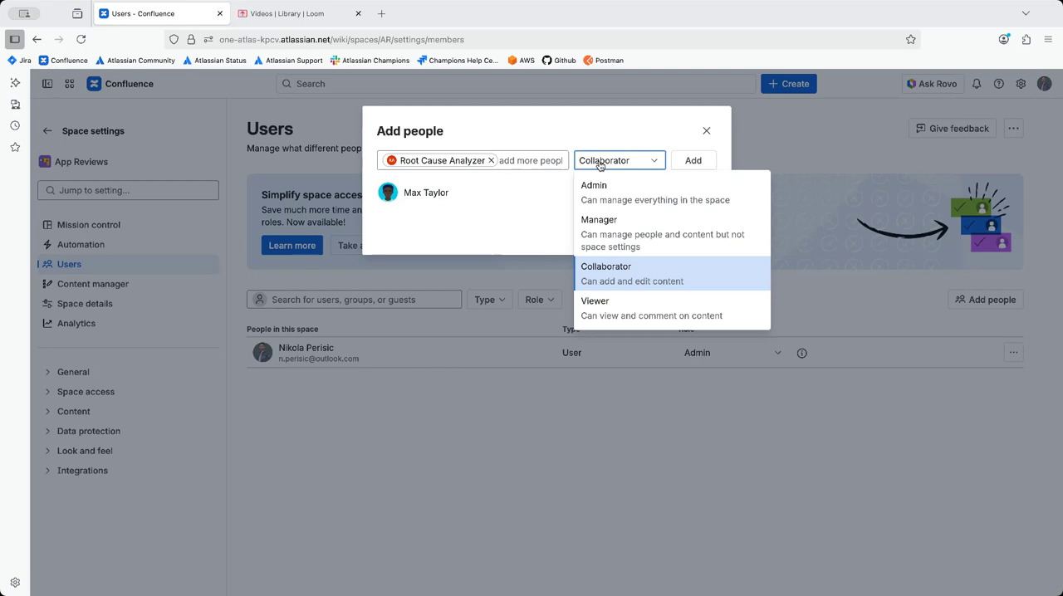
click(610, 321)
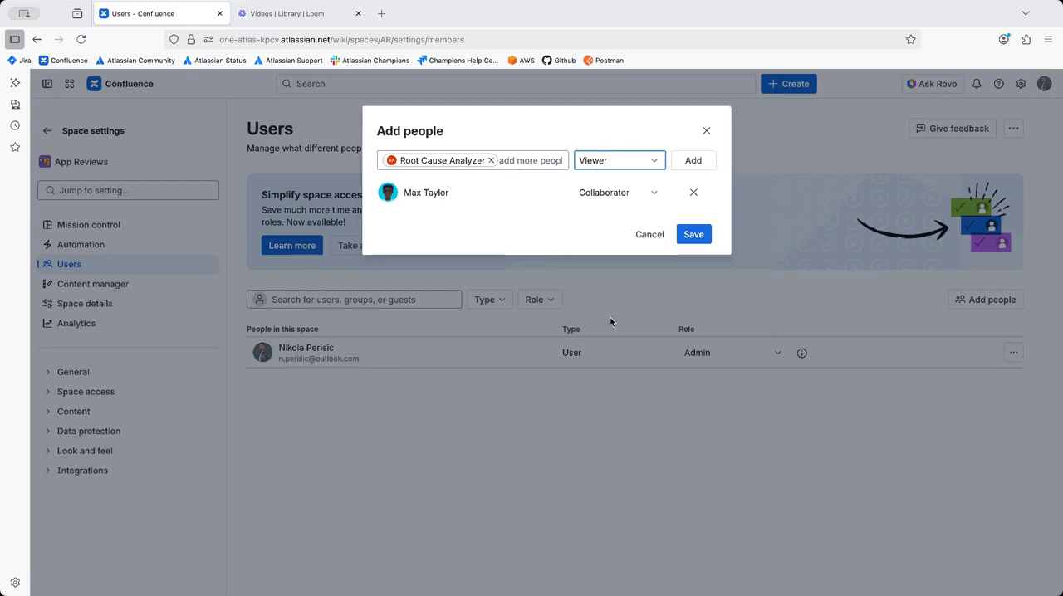
click(702, 162)
click(692, 266)
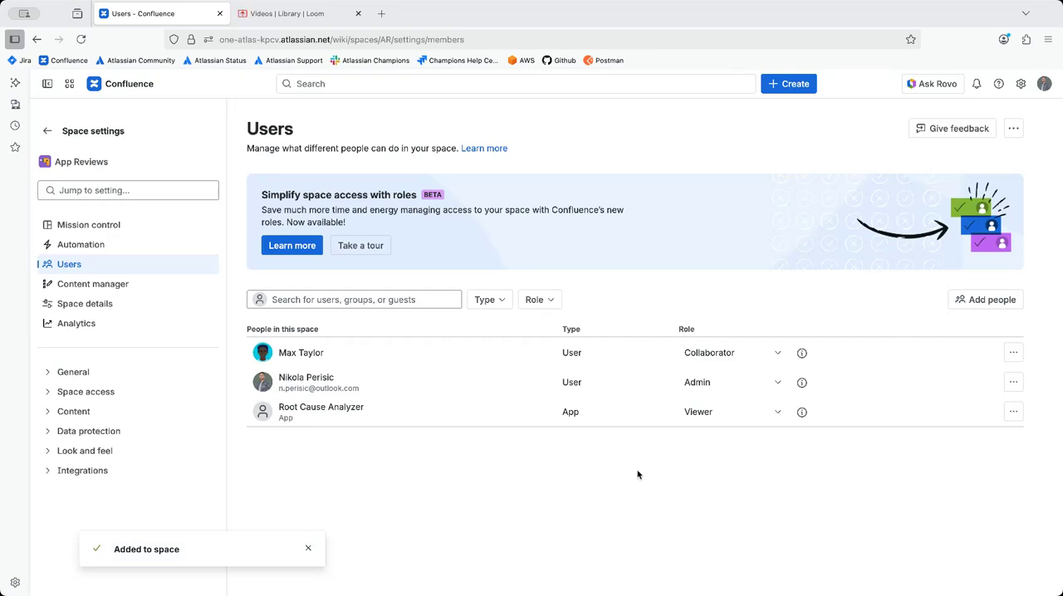
click(309, 546)
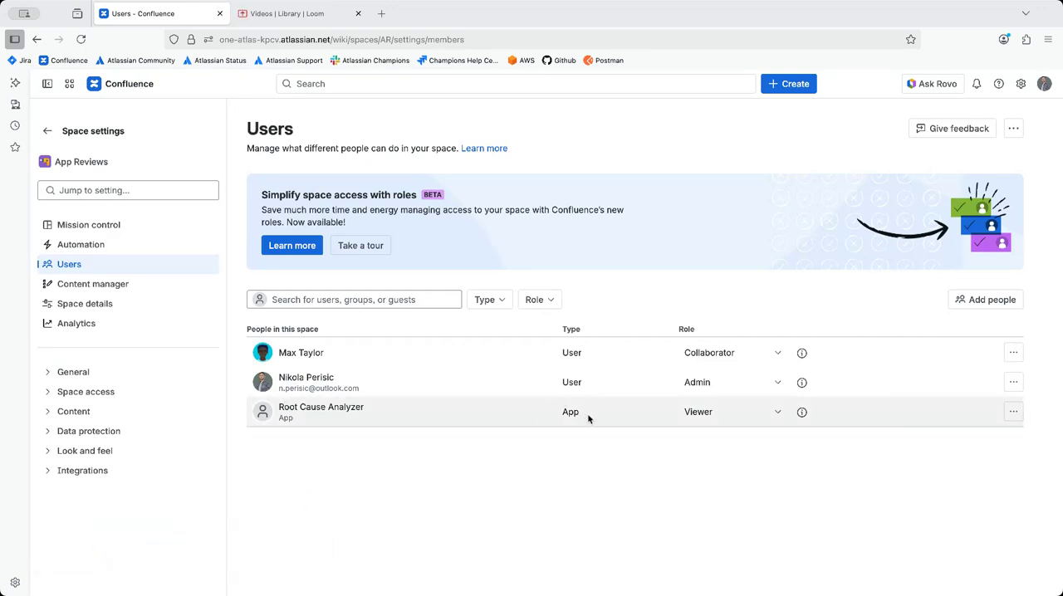
drag(568, 412, 580, 415)
click(588, 456)
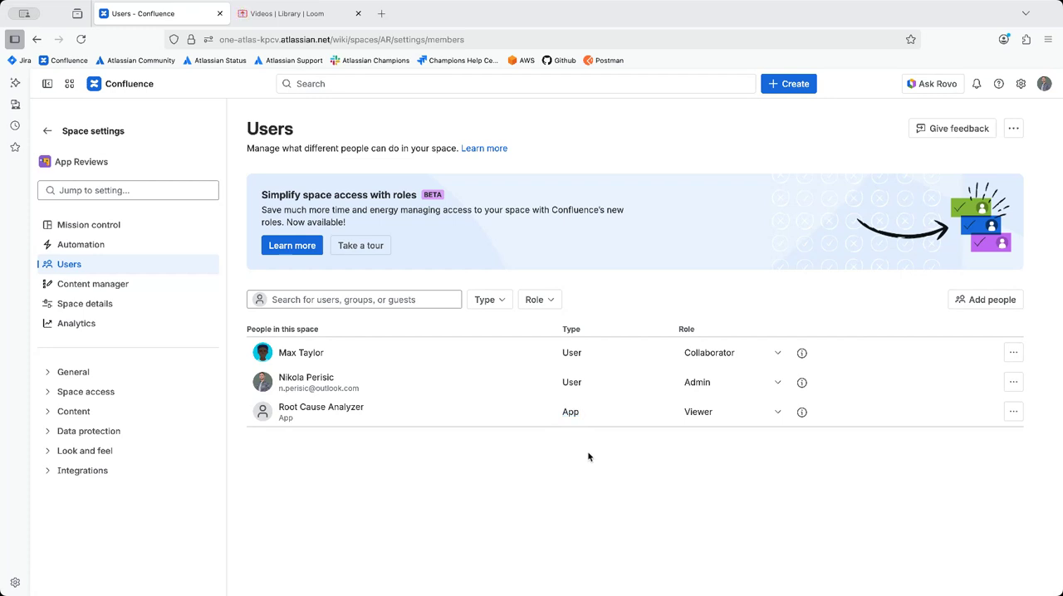
Step: Review the Collaborator role's permissions for the newly added user and close them without changes
mouse_move(800, 352)
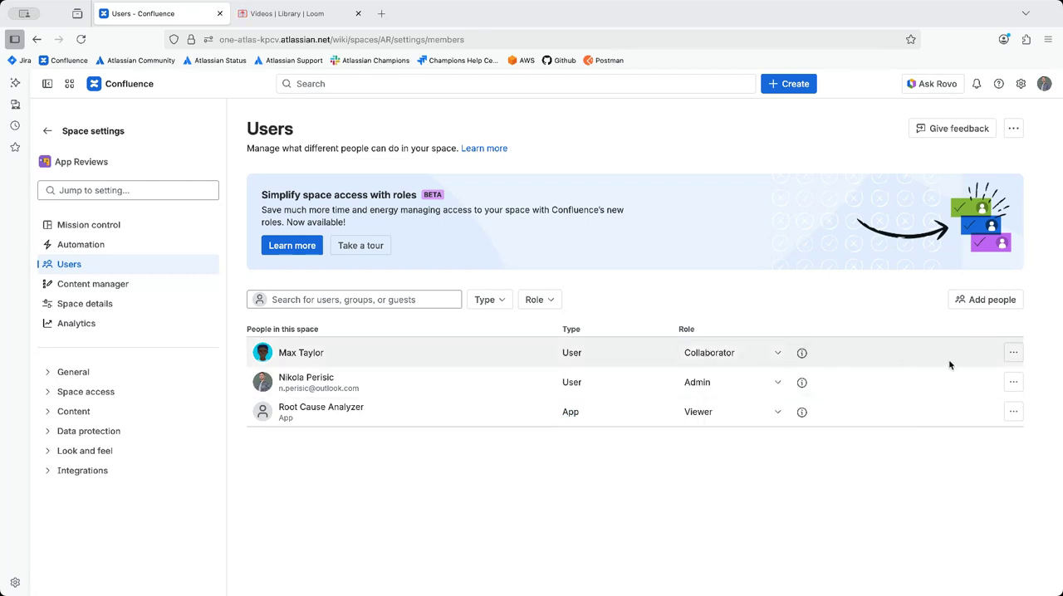
click(772, 357)
click(776, 353)
mouse_move(800, 352)
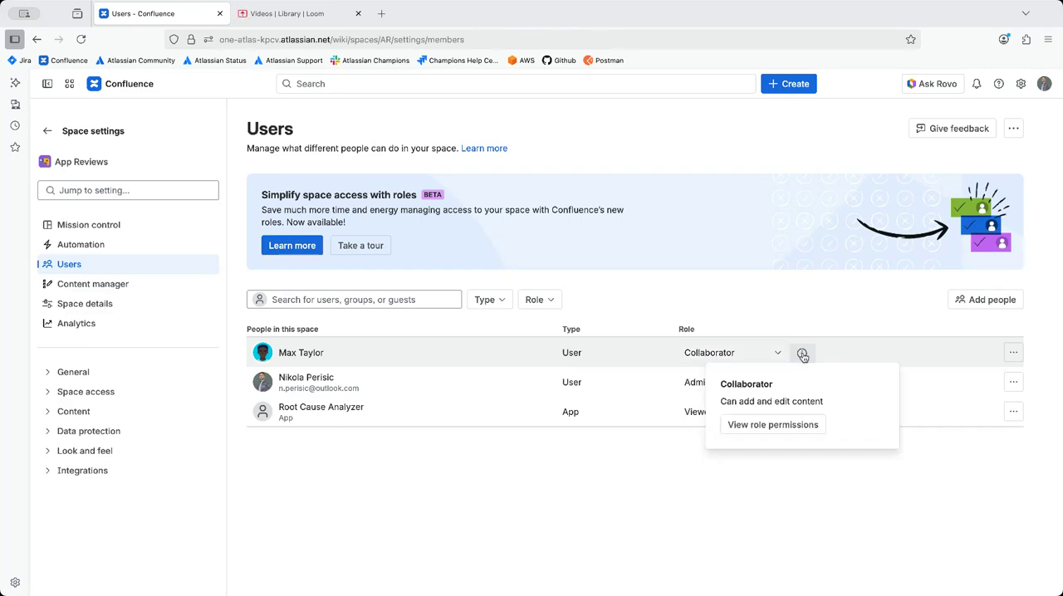
click(773, 425)
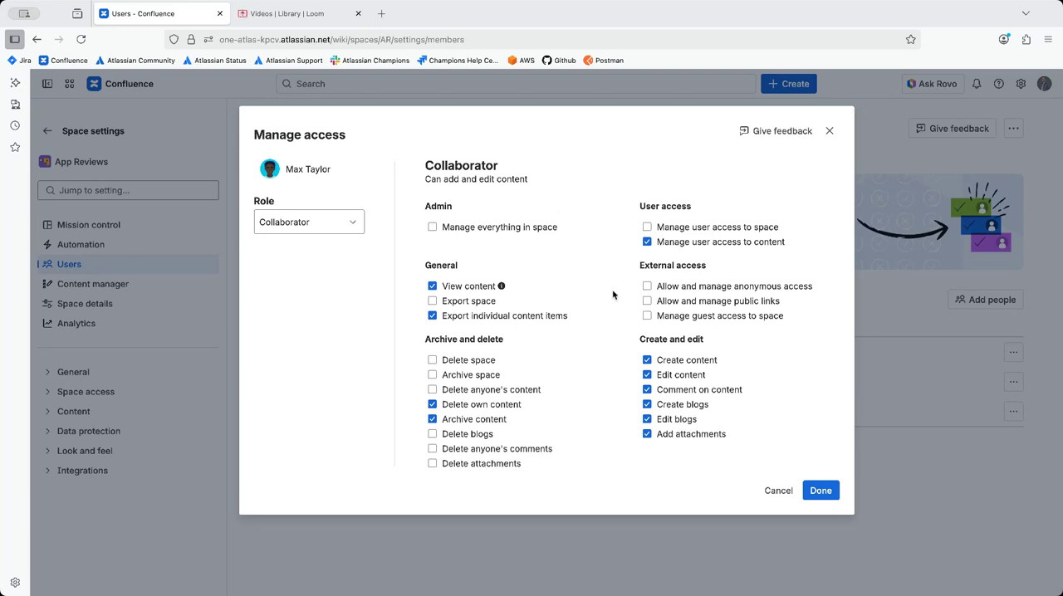
click(774, 496)
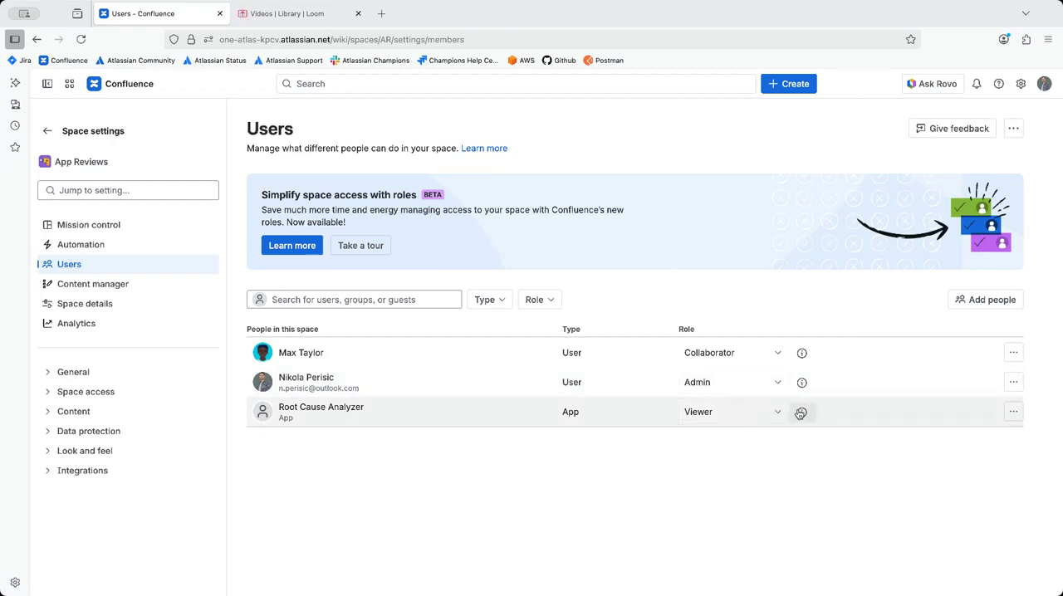
Step: Review the Viewer role's permissions for the Root Cause Analyzer app from its role information
click(802, 411)
click(772, 484)
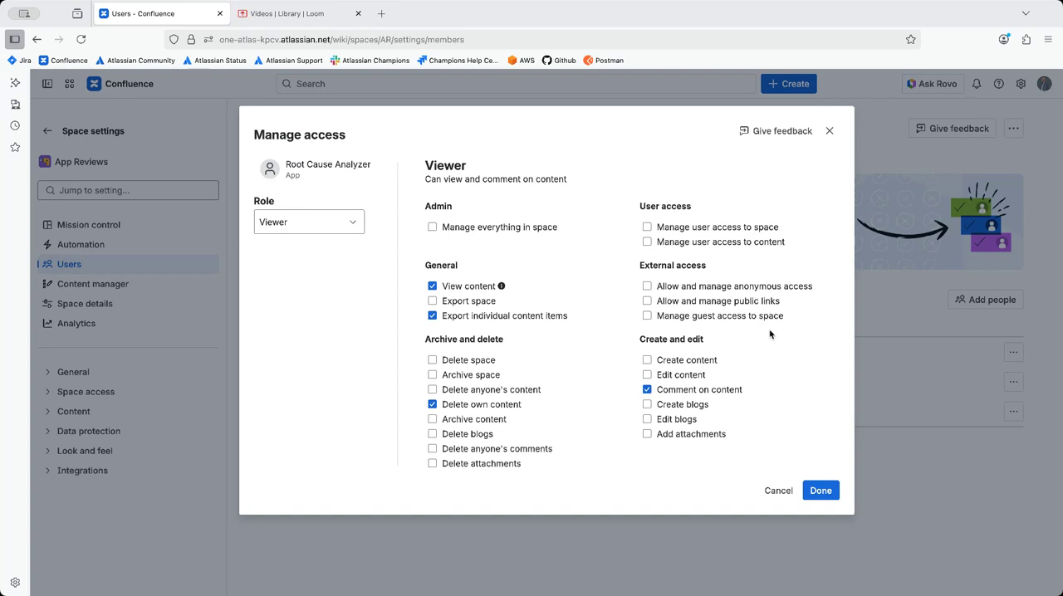
click(786, 495)
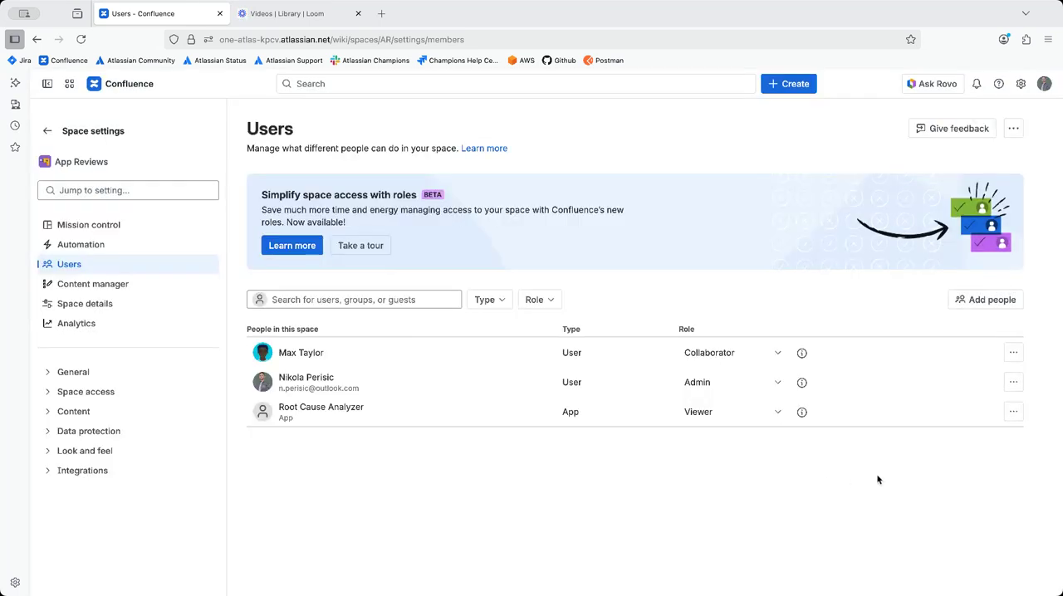
Step: Open Manage access for the Root Cause Analyzer app and leave it without changing the role
click(1010, 413)
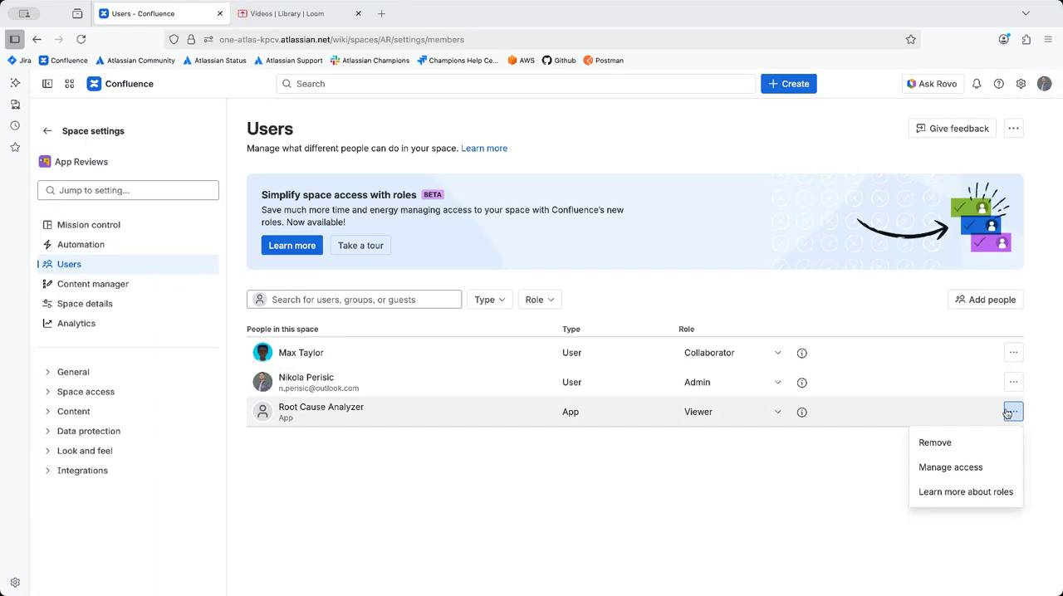
click(922, 467)
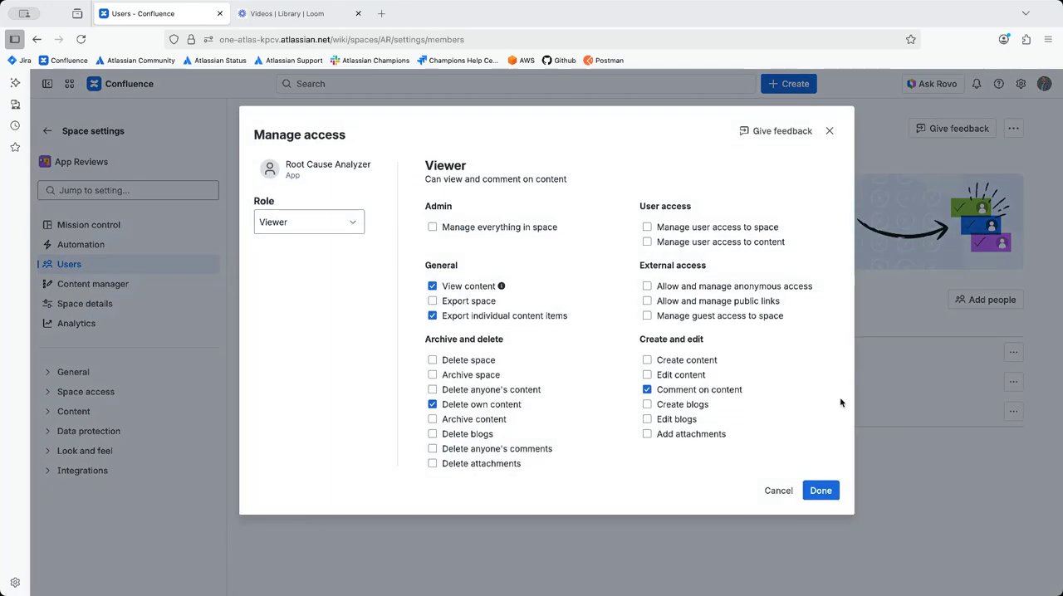
click(779, 490)
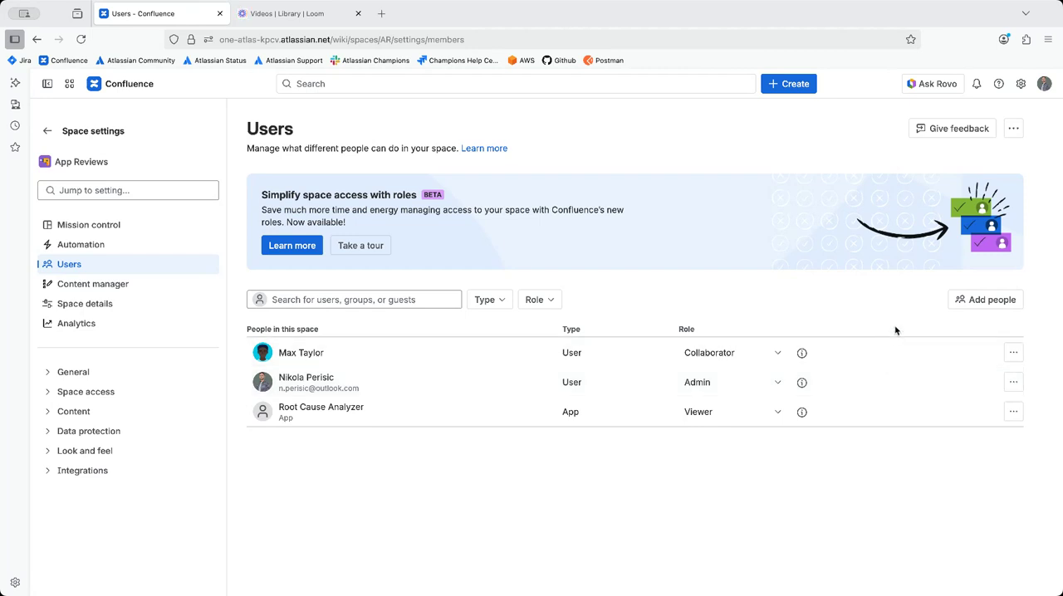
Step: Open the option to copy user access from another space, browse the available source spaces and cancel without copying
click(1014, 129)
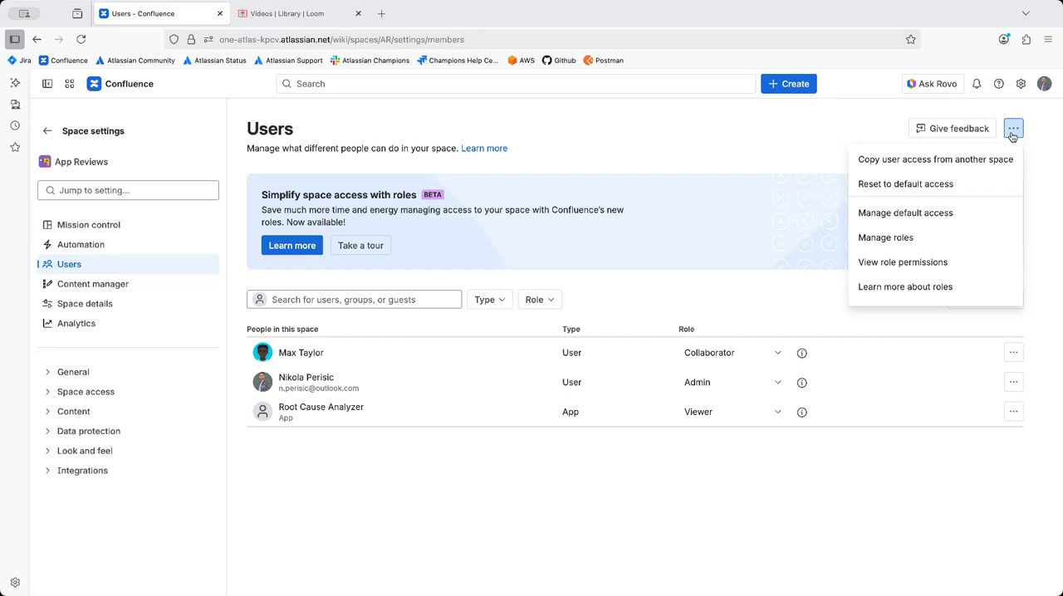
click(968, 160)
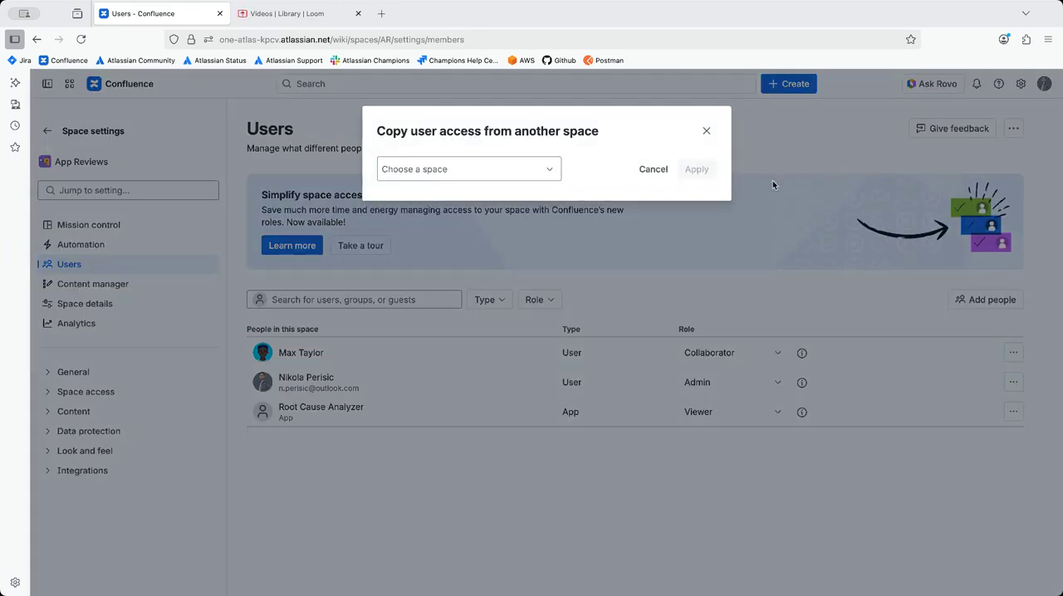
click(476, 167)
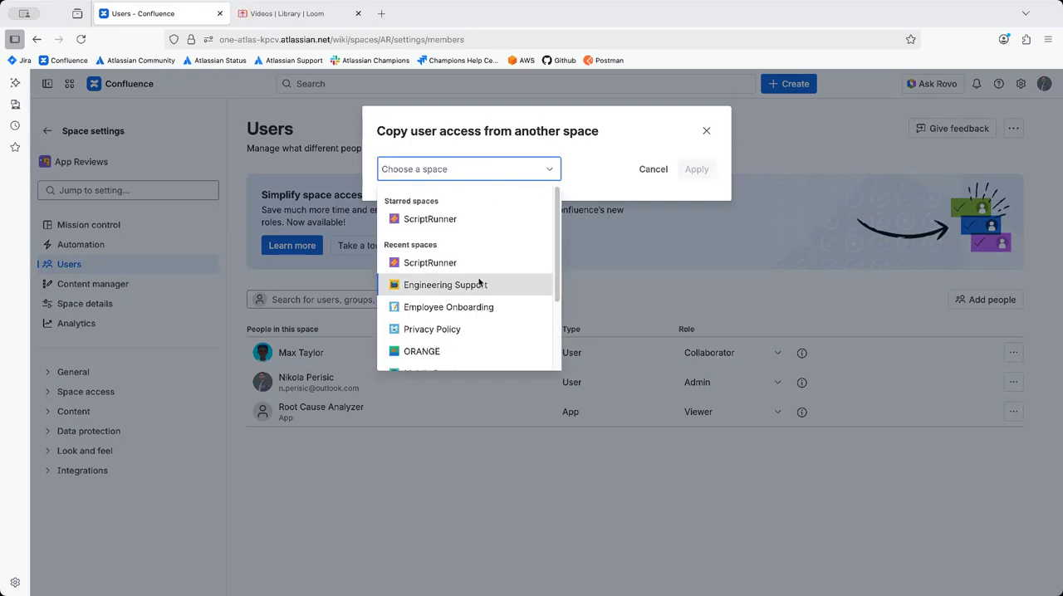
scroll(479, 284, down, 2)
click(653, 169)
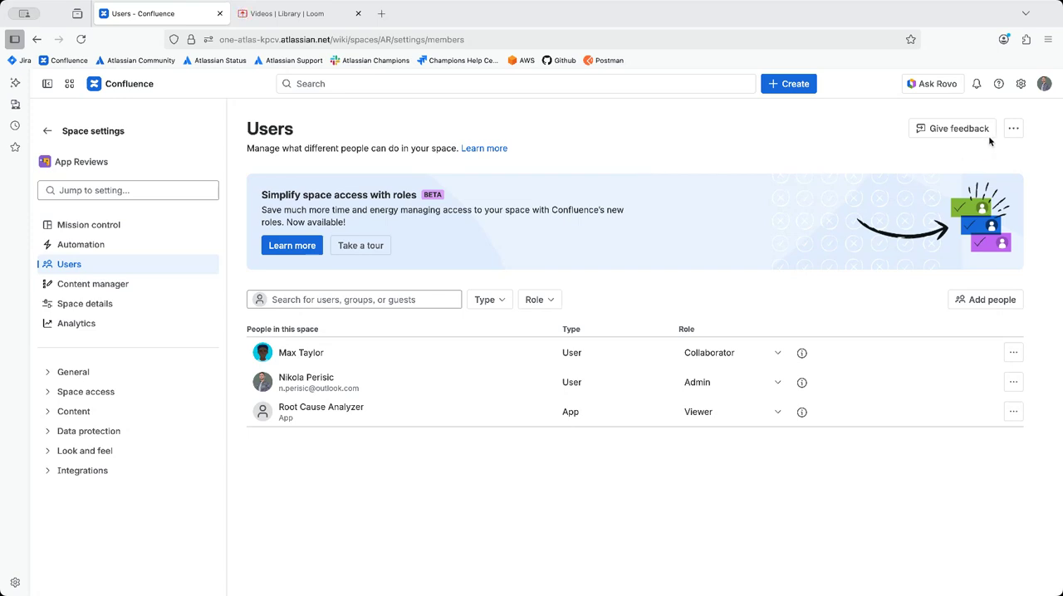
Step: Open the site-wide role management for space permissions and dismiss the custom roles tip
click(1011, 129)
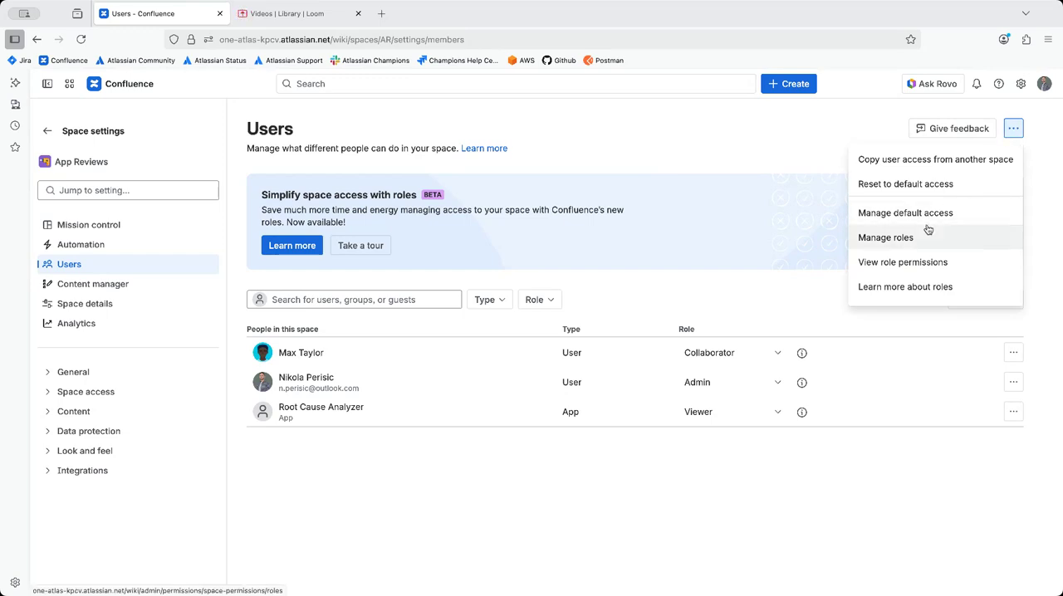
click(885, 238)
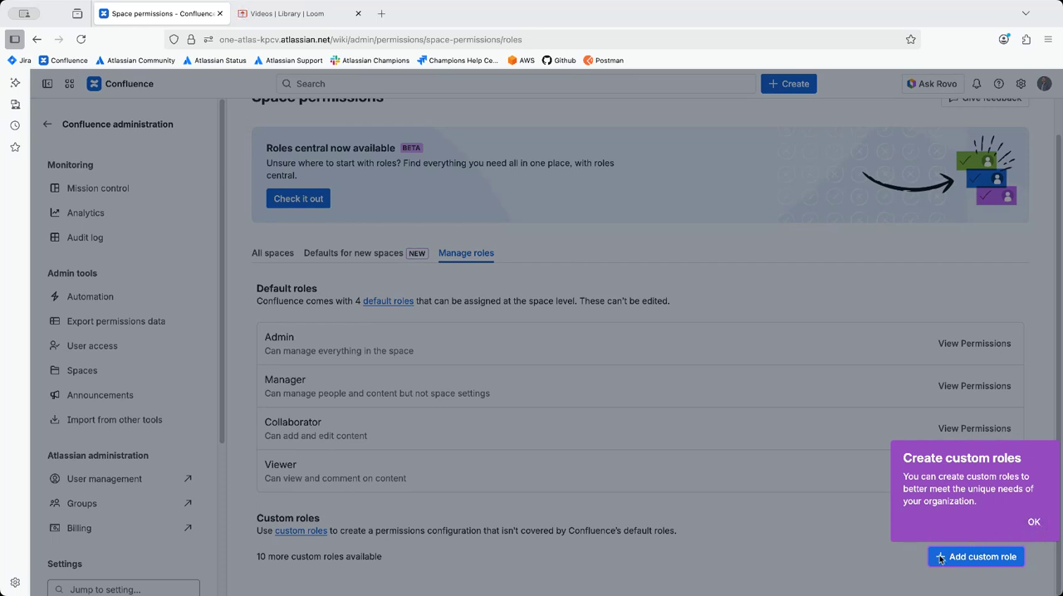
click(970, 562)
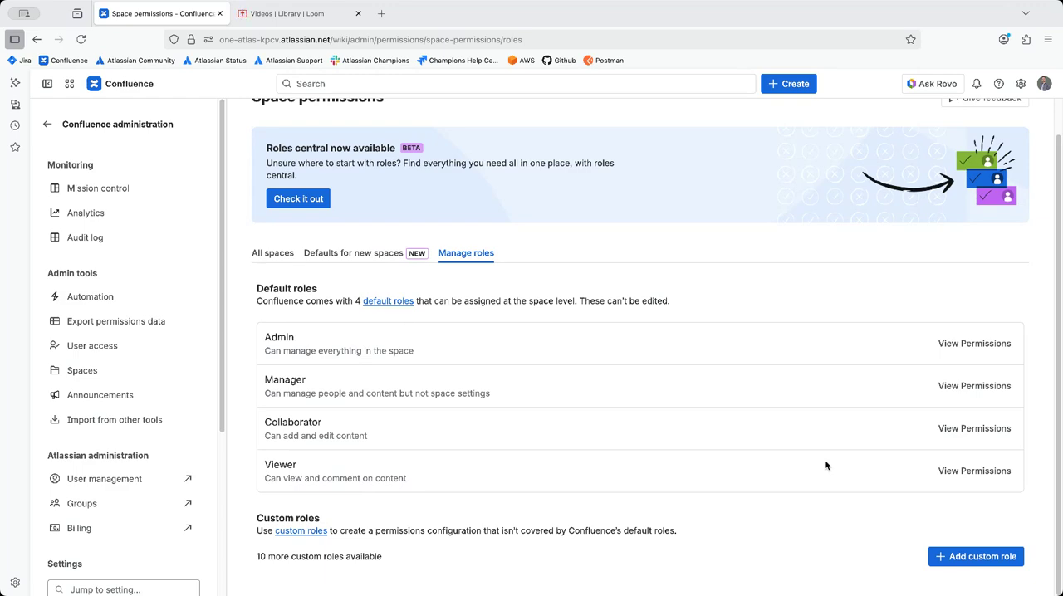
Step: Start a new custom role and name it Technical Writer
click(988, 558)
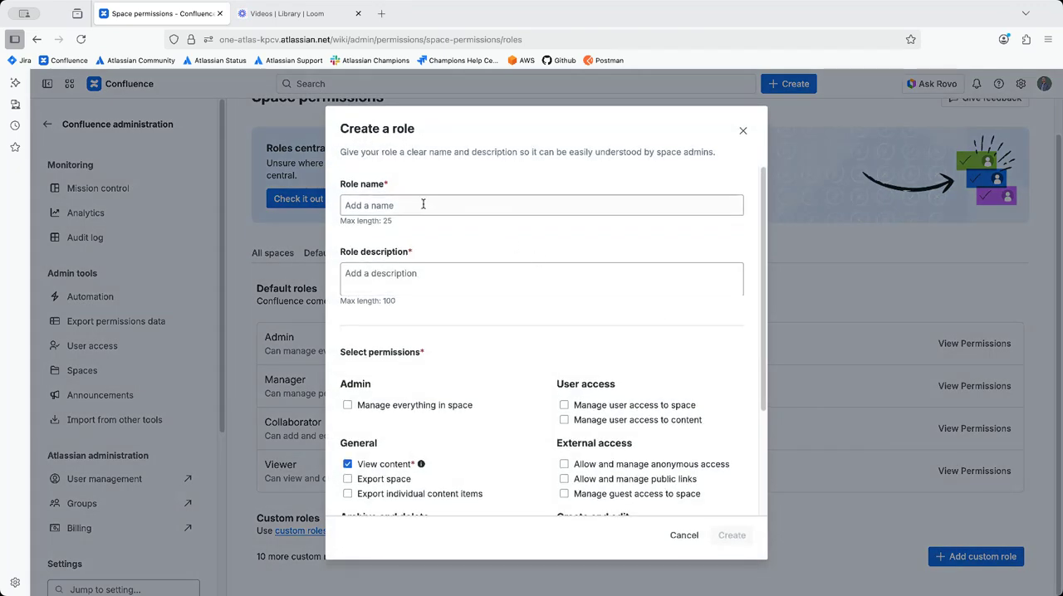
text(Tech)
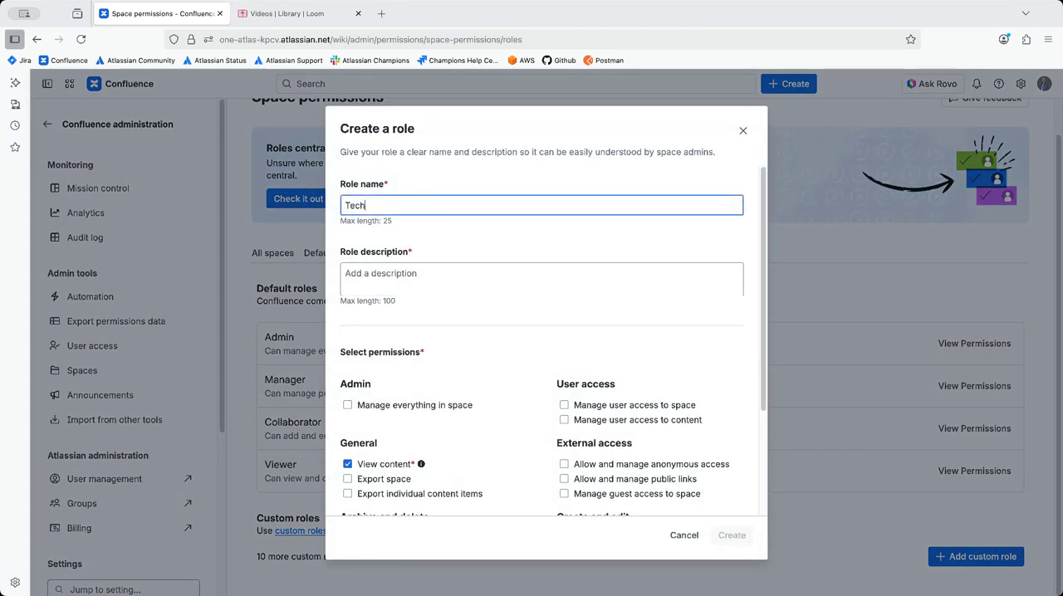
text(nical Writer)
Step: Grant the Technical Writer role permissions to create and edit content, create and edit blogs, and add attachments
scroll(482, 280, down, 3)
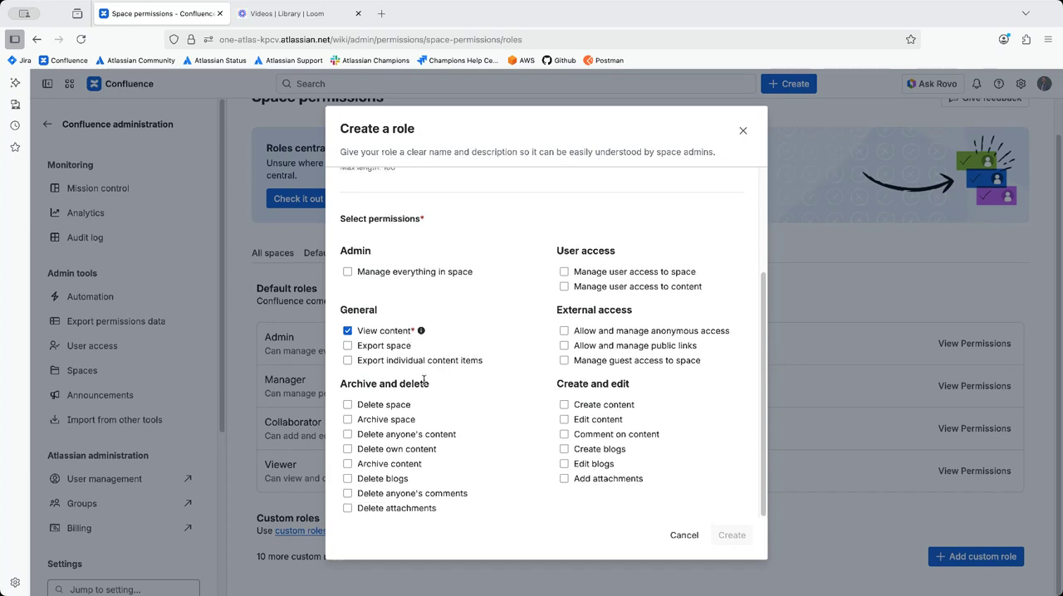
click(564, 405)
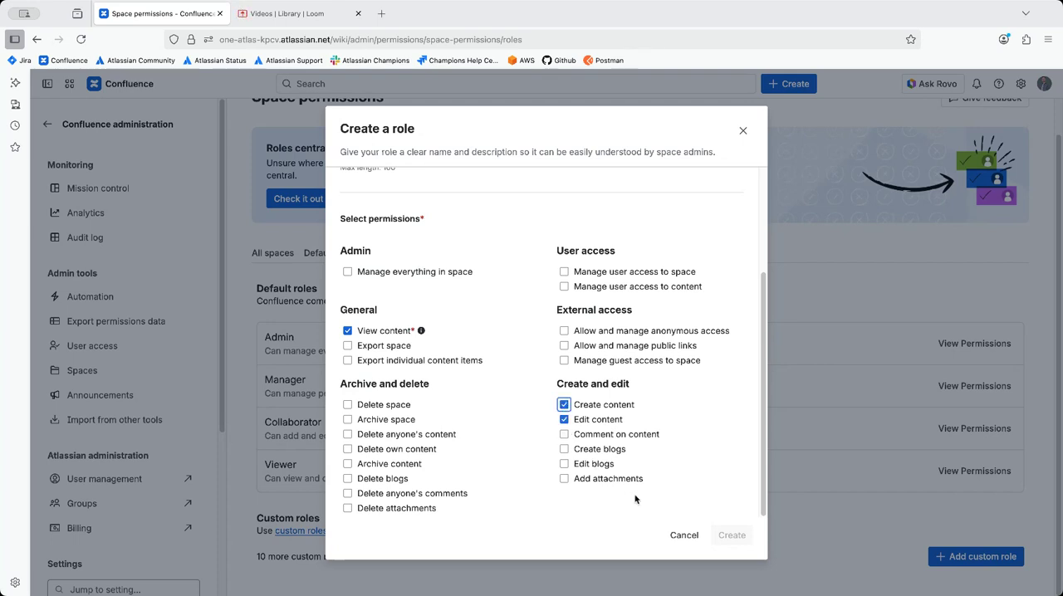
click(564, 449)
click(565, 480)
click(625, 486)
Step: Enter "Technical writers" as the role description and create the custom role
scroll(489, 375, up, 3)
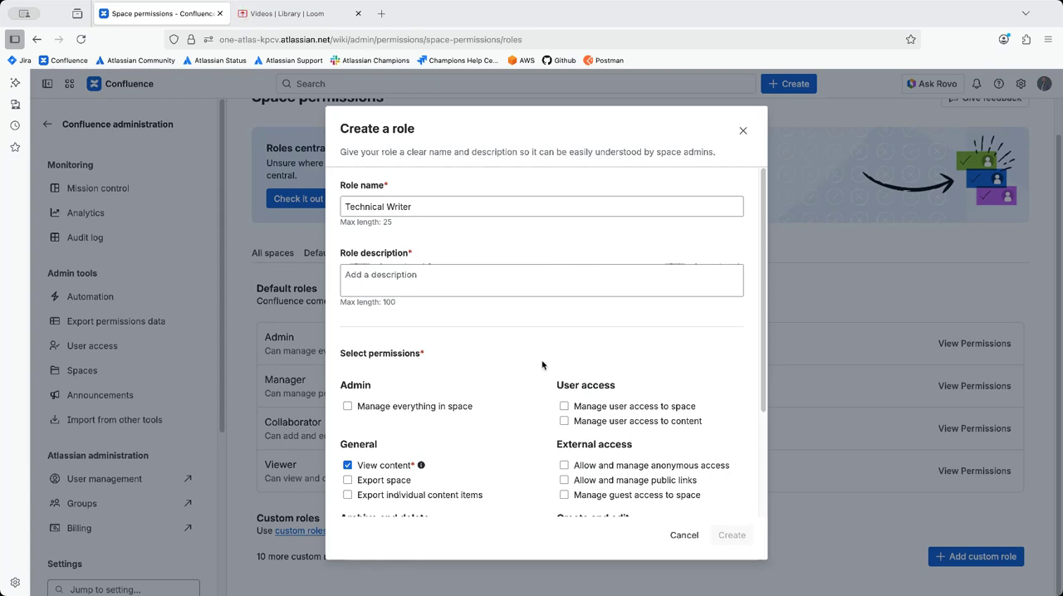
scroll(542, 365, down, 3)
scroll(542, 366, up, 3)
click(419, 286)
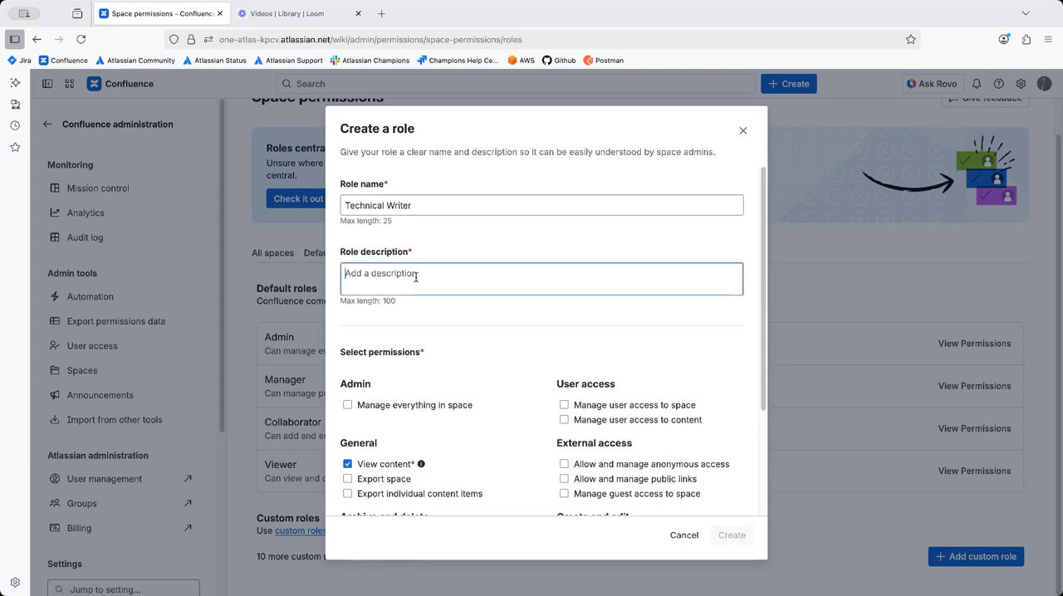
text(Technical w)
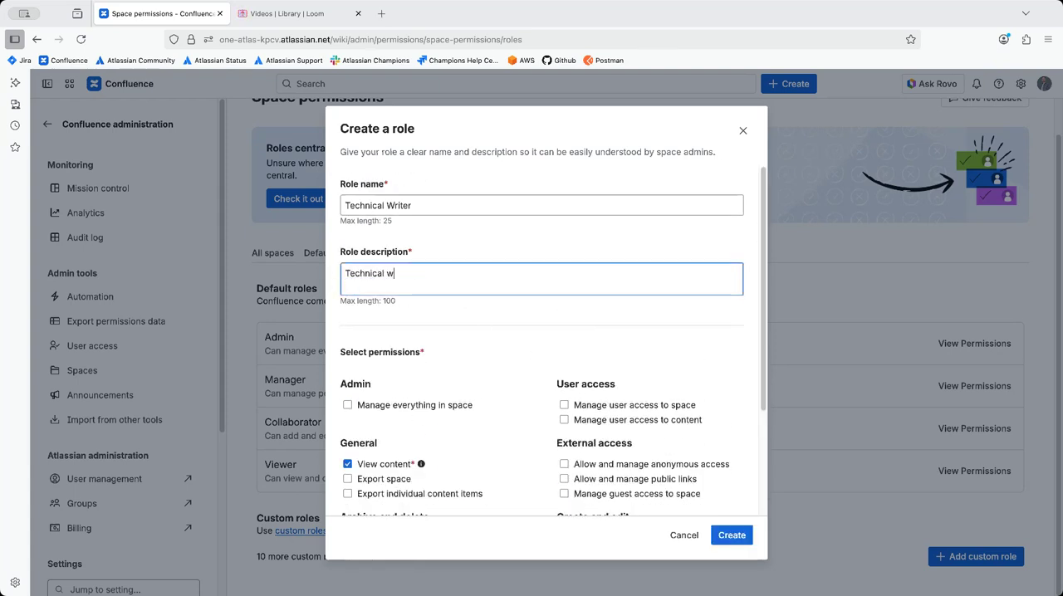
text(riters)
scroll(440, 338, down, 3)
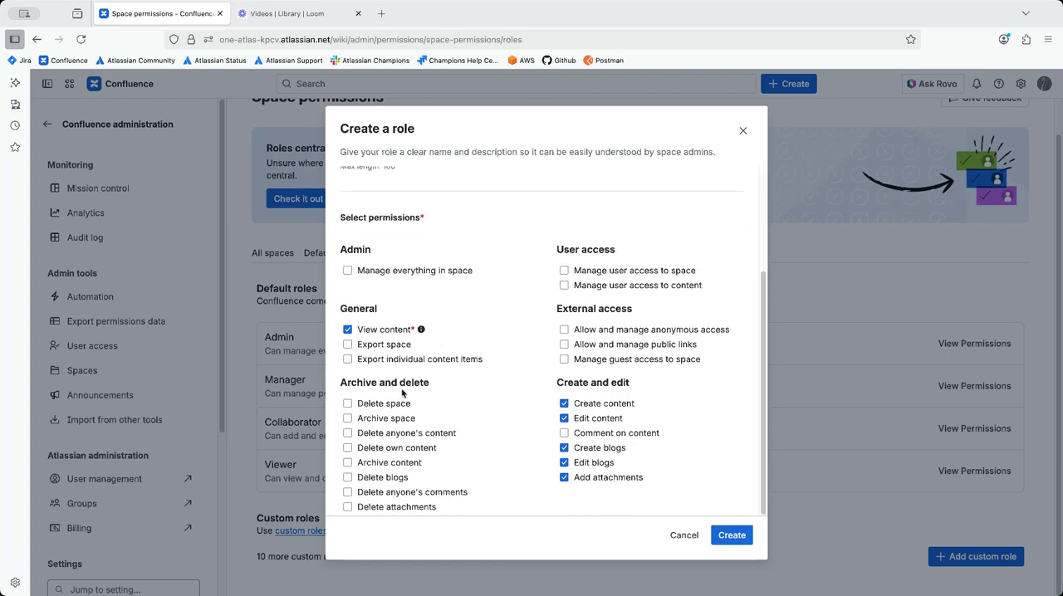
click(730, 535)
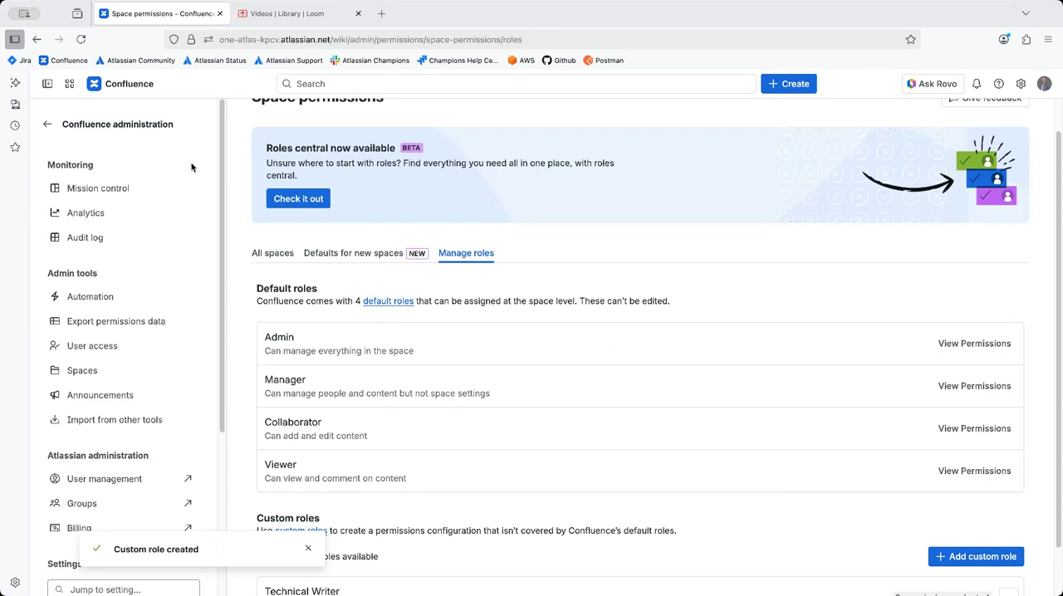
Step: Return to the App Reviews space's users and check the roles offered for Root Cause Analyzer, keeping it as Viewer
click(36, 39)
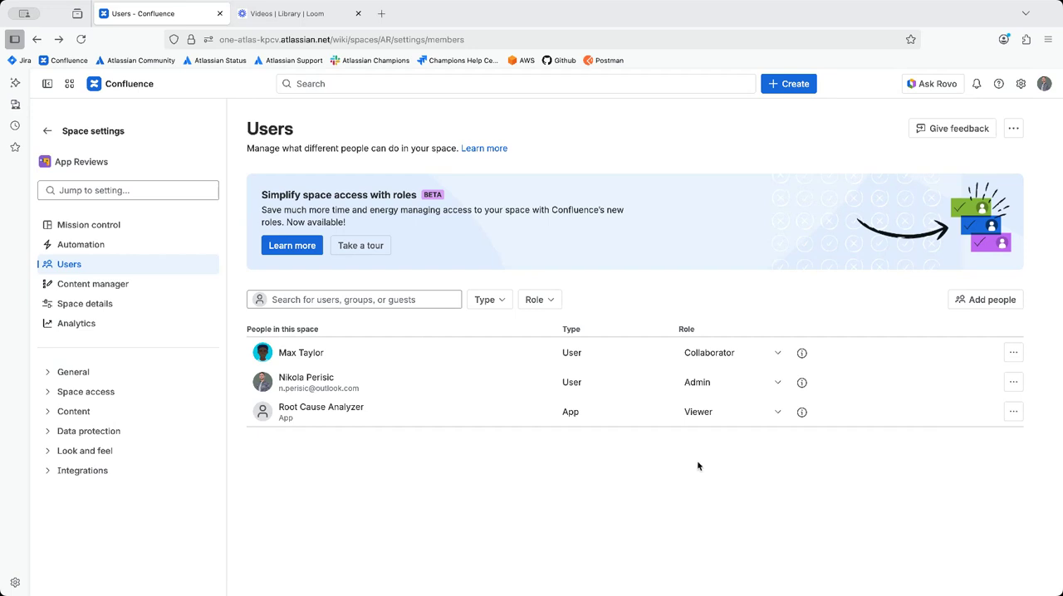
click(707, 412)
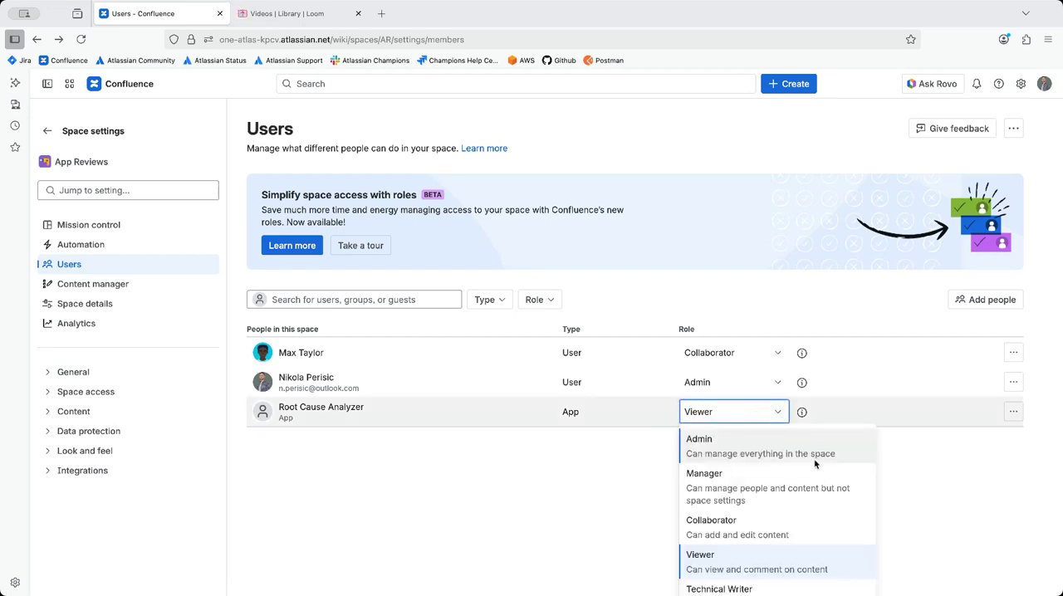
click(704, 571)
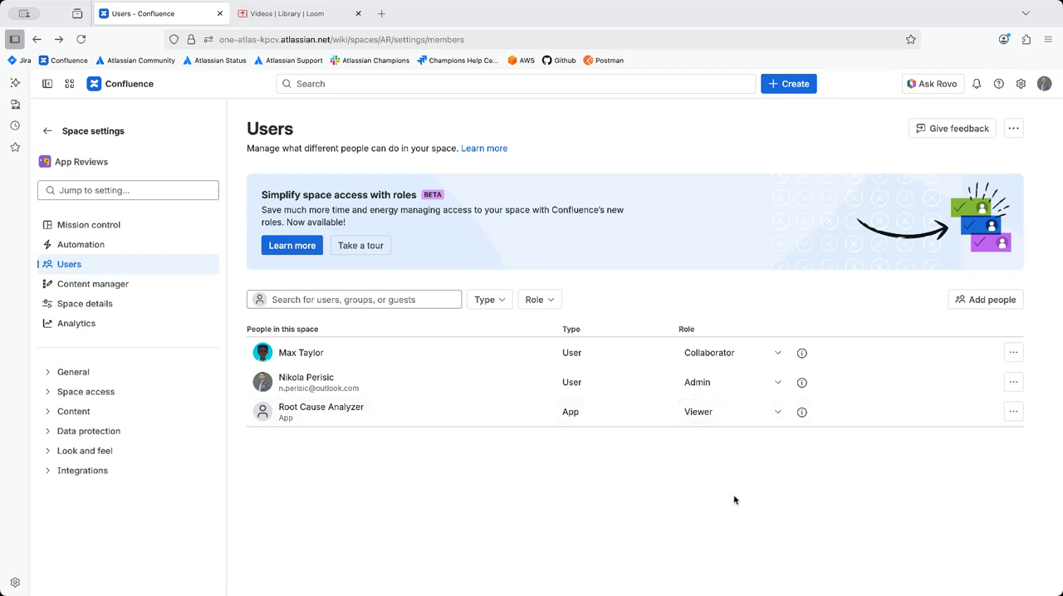
click(736, 416)
scroll(754, 531, down, 1)
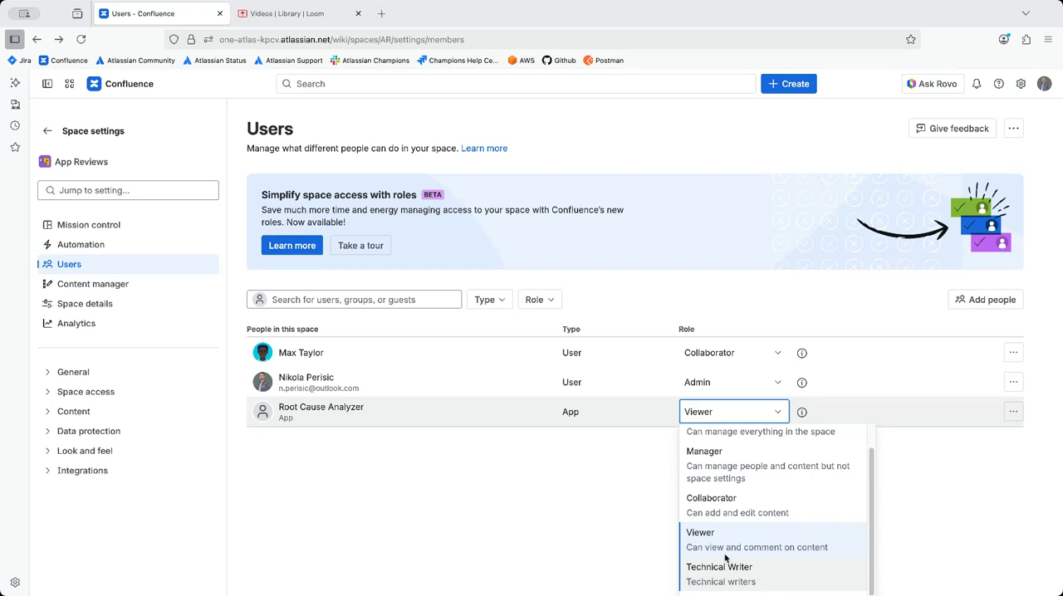
click(629, 497)
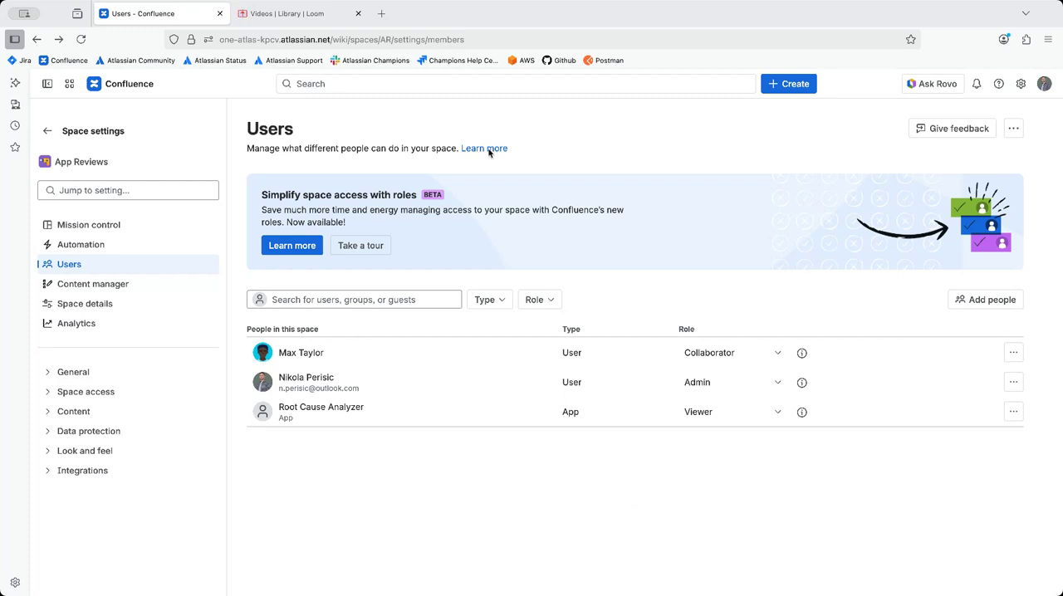
click(332, 17)
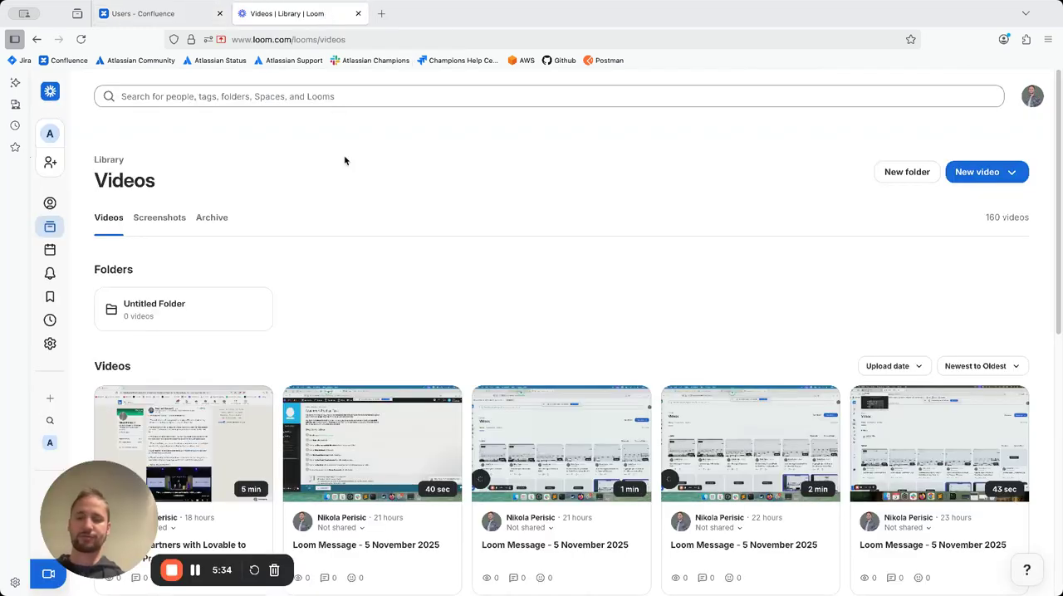